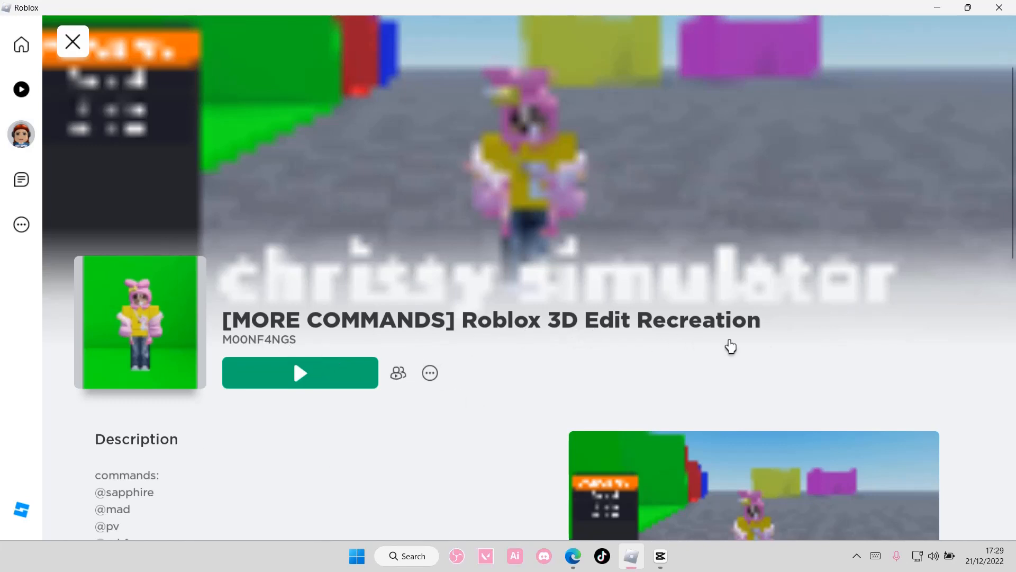
Launch the [MORE COMMANDS] Roblox 3D Edit Recreation experience and walk the avatar up the ramp over the brick wall
left_click(292, 387)
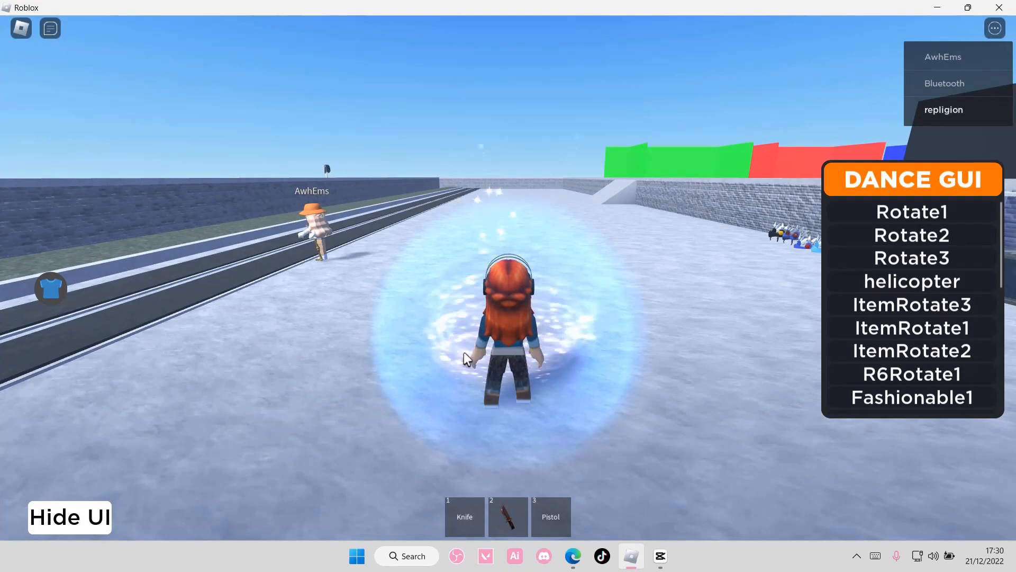
key("w")
right_click(666, 344)
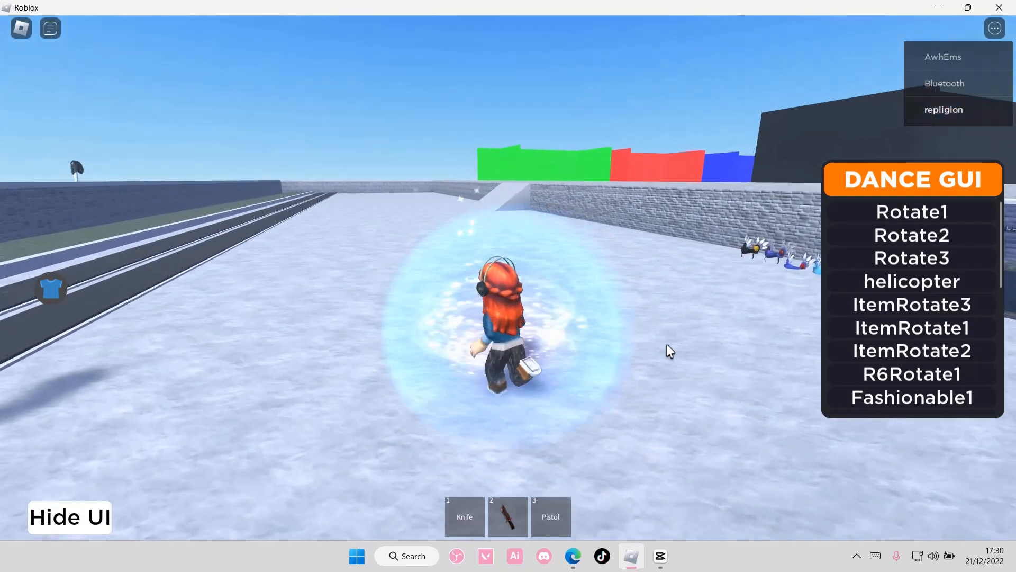
right_click(665, 344)
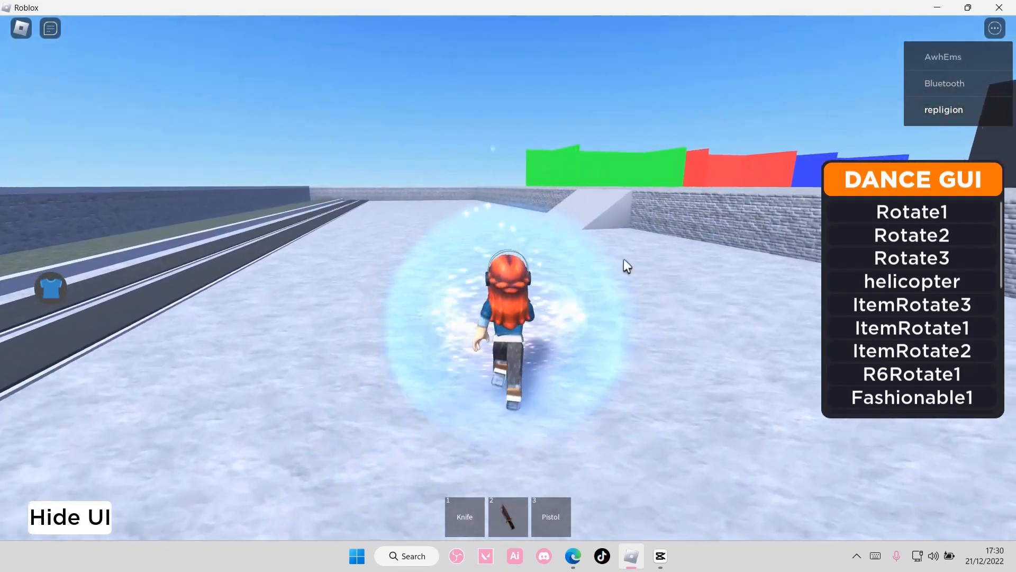
right_click(688, 295)
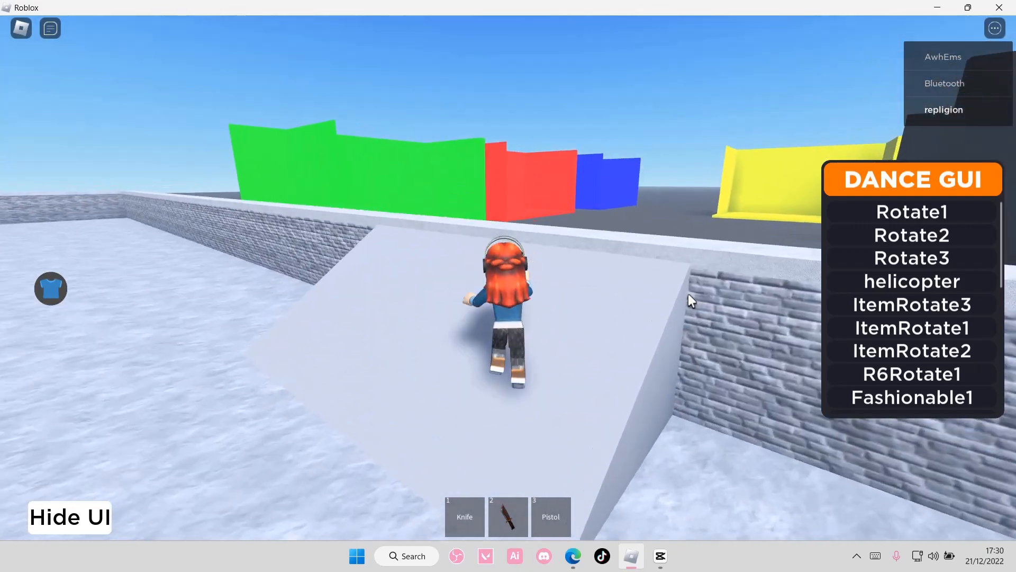
key("space")
right_click(681, 295)
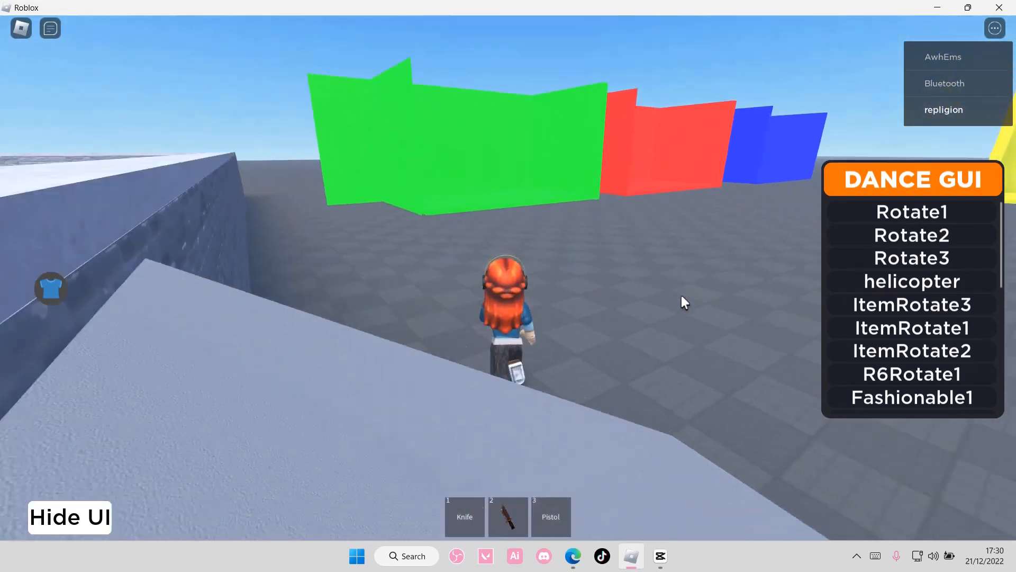
Walk the avatar onto the green screen stage and frame it closely from the front against the plain green background
key("d")
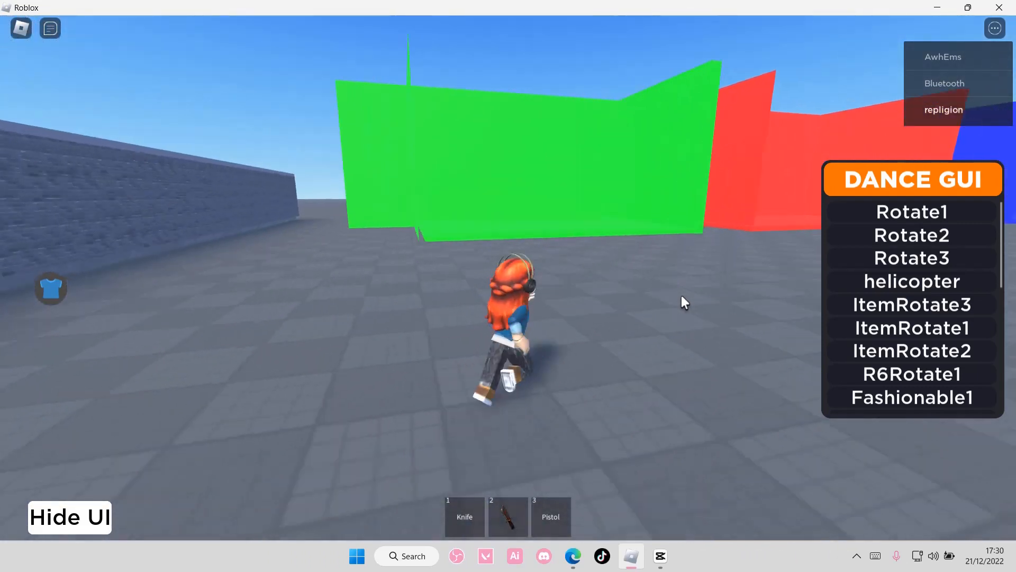
right_click(681, 295)
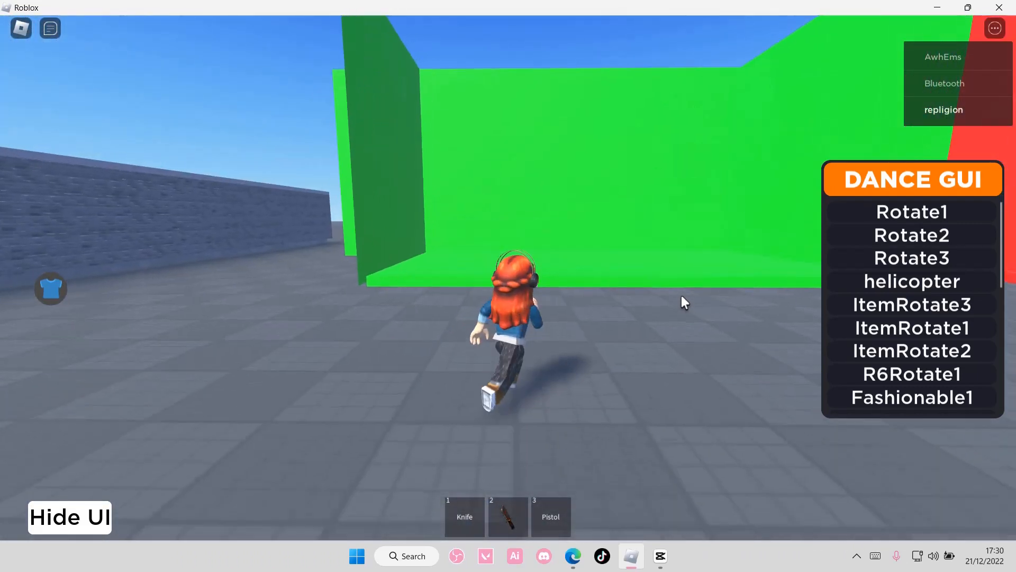
key("w")
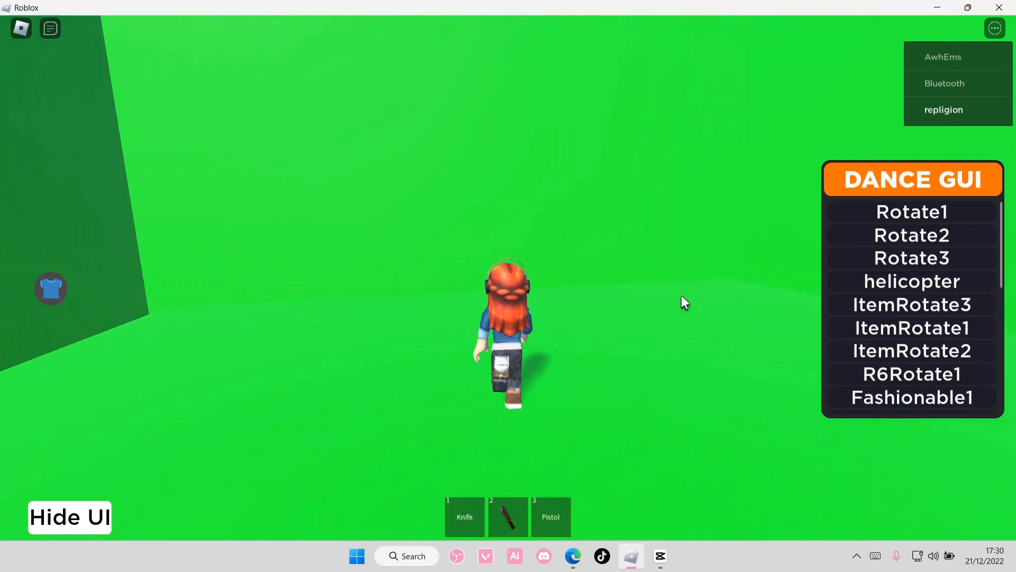
key("w")
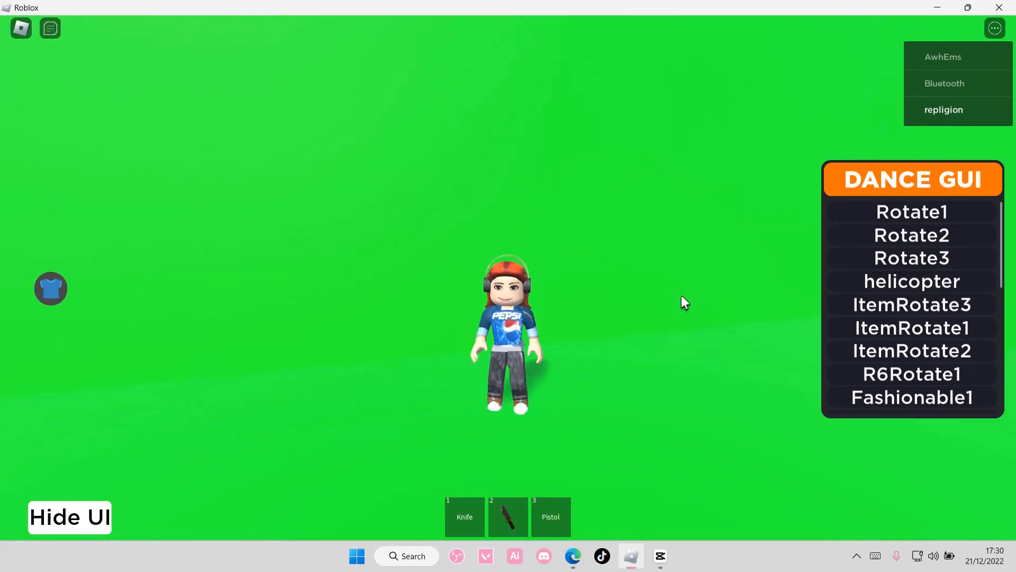
right_click(652, 282)
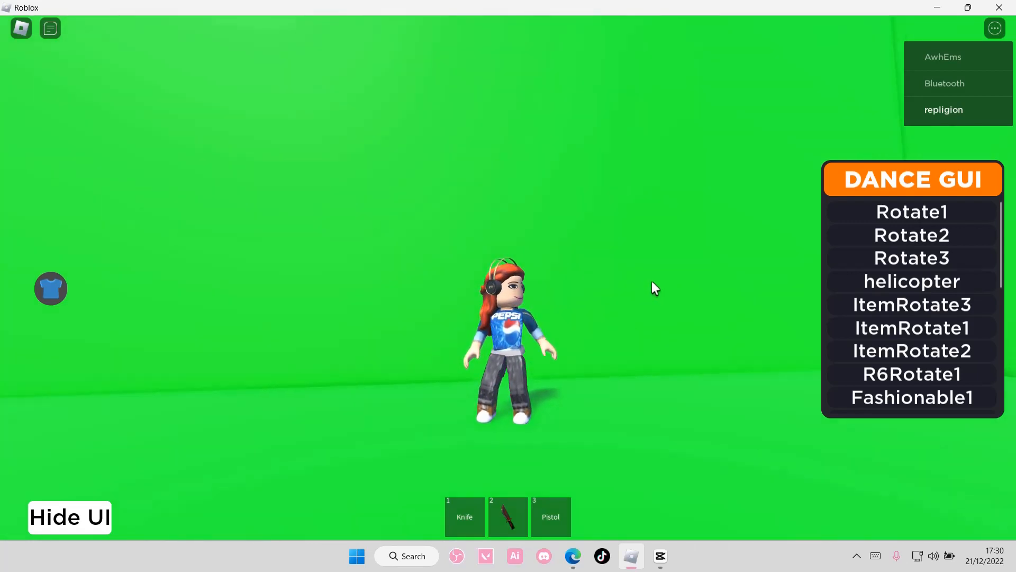
scroll(652, 284, "up", 2)
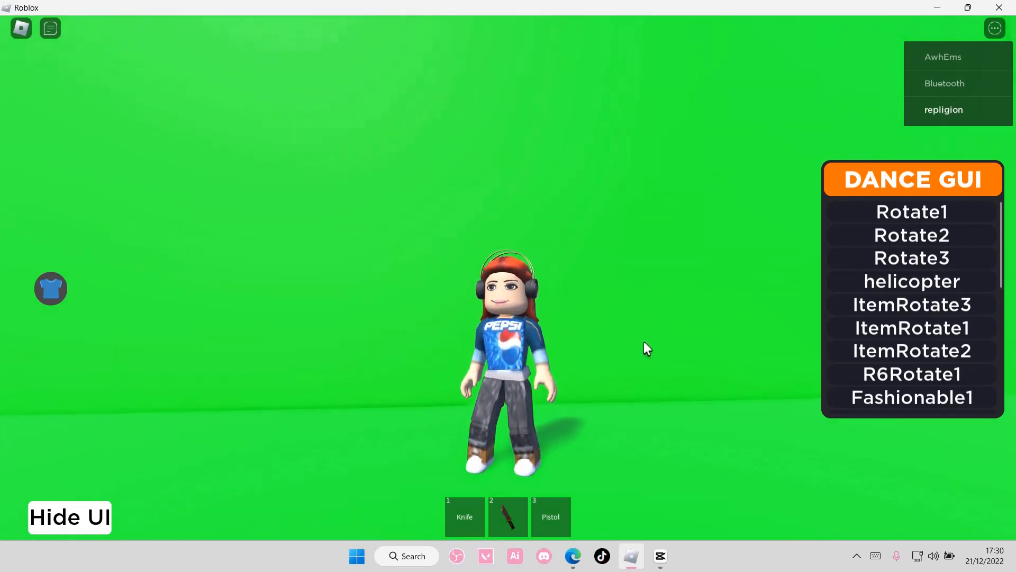
Browse the Dance GUI animations and play pose thing and Pose1 on the avatar
scroll(892, 343, "down", 4)
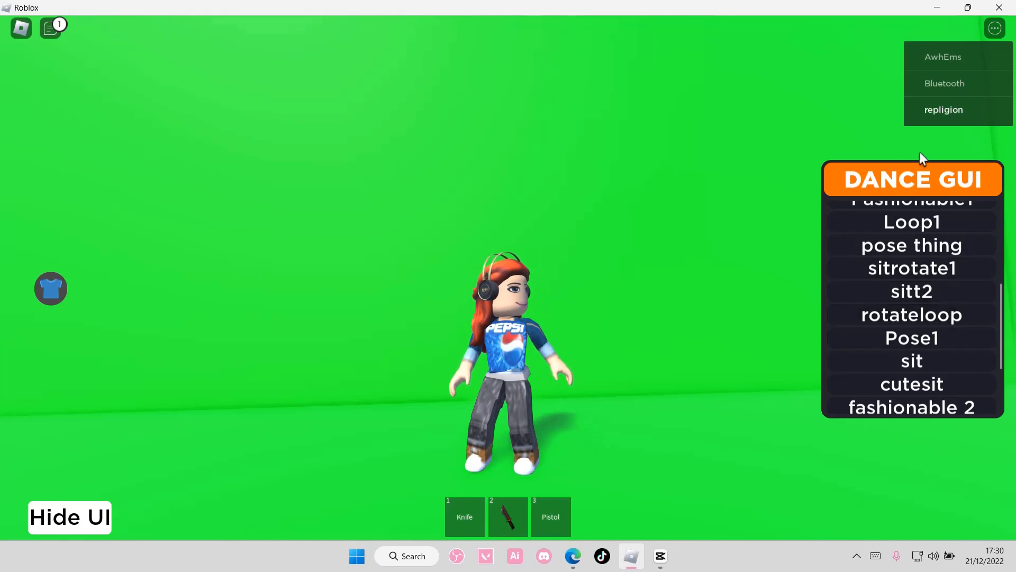
scroll(941, 310, "up", 4)
scroll(941, 311, "down", 4)
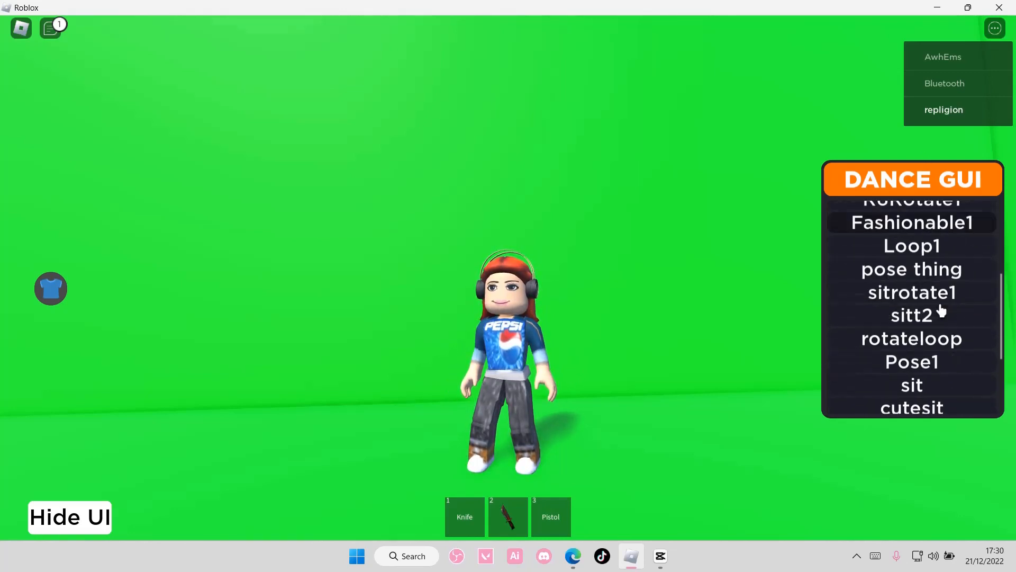
scroll(931, 328, "down", 4)
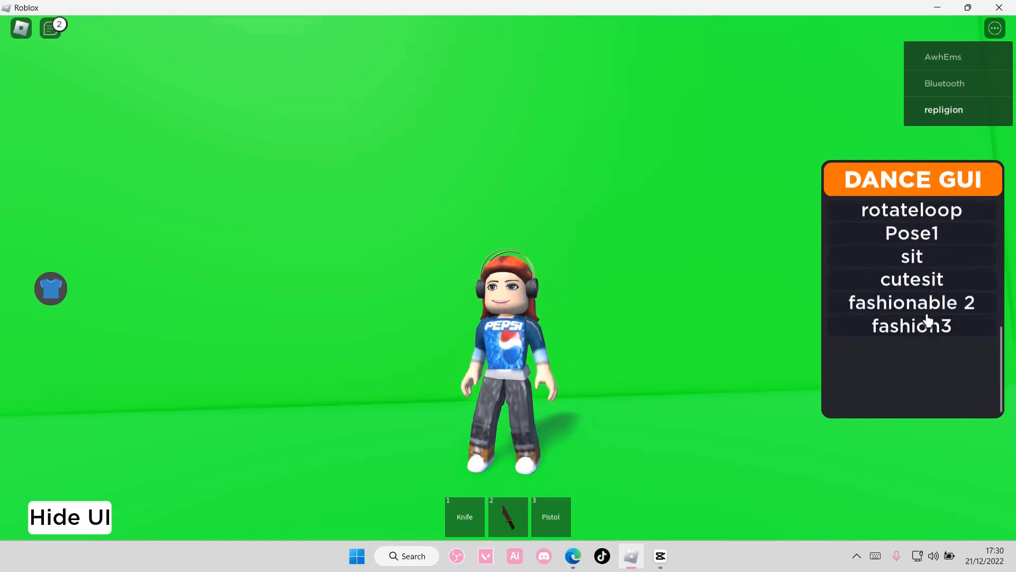
scroll(925, 306, "up", 8)
scroll(923, 324, "down", 4)
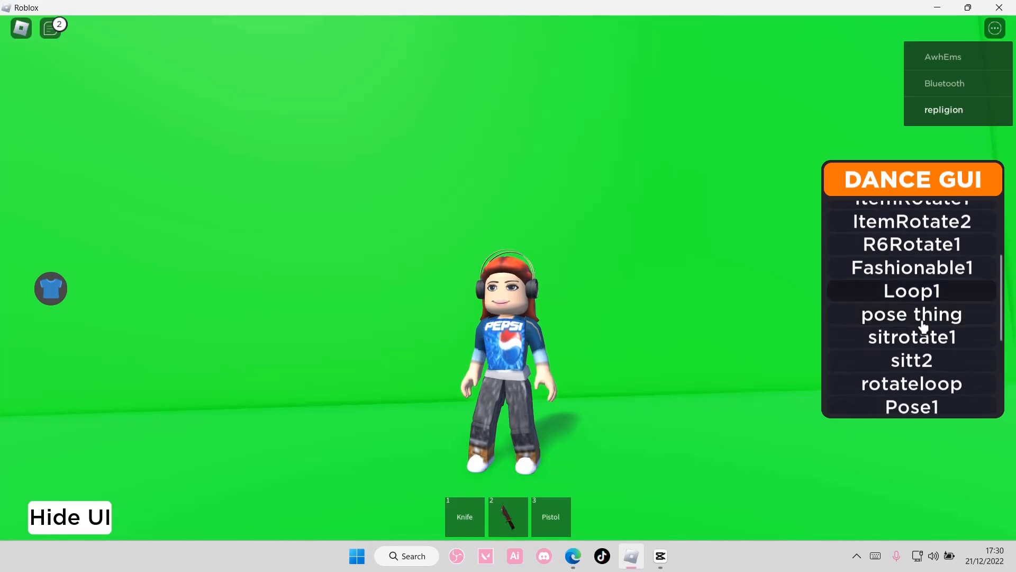
left_click(927, 239)
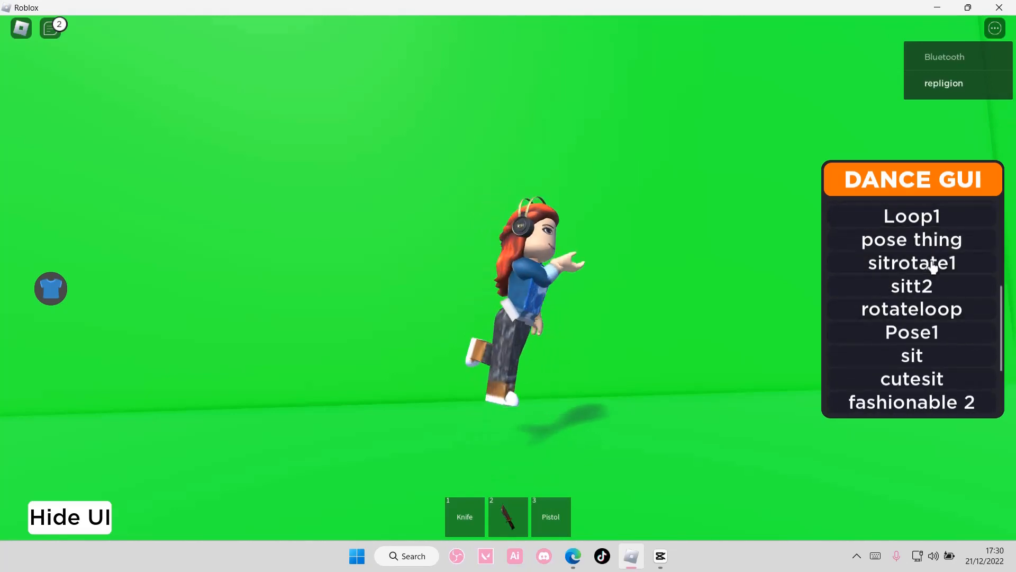
left_click(932, 333)
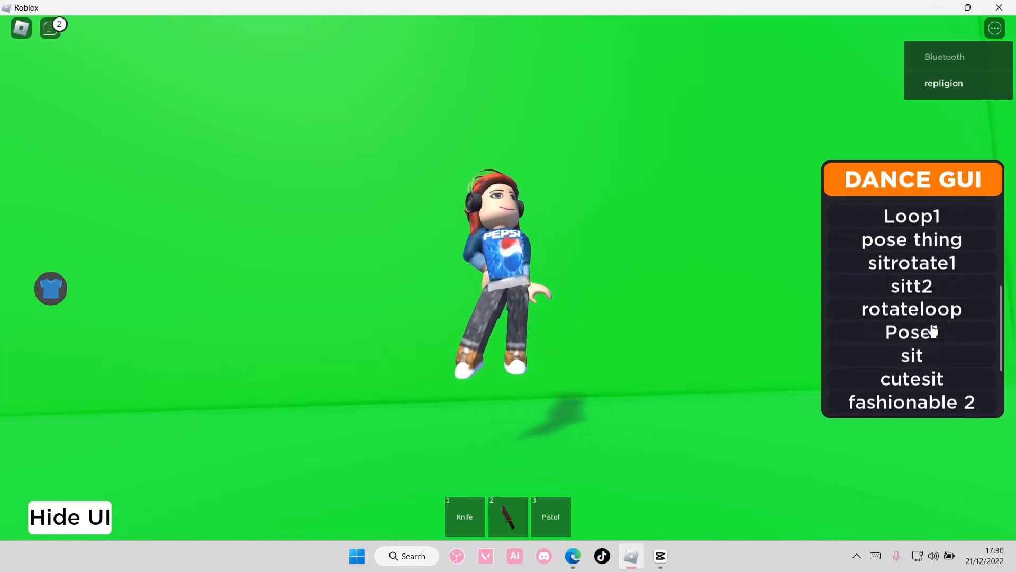
Try out further animations from the Dance GUI list on the avatar
scroll(933, 331, "up", 8)
left_click(933, 324)
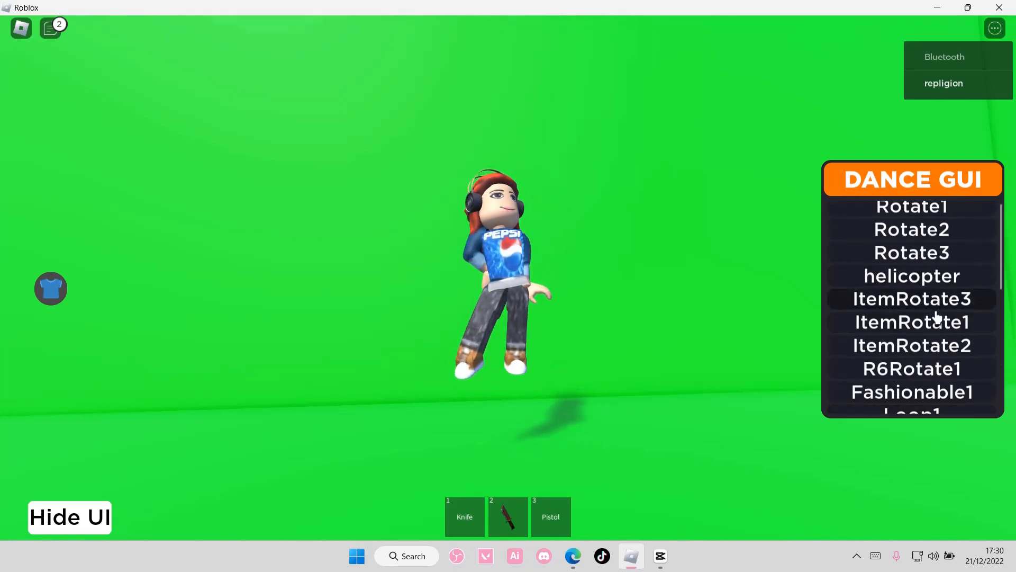
scroll(936, 317, "down", 4)
left_click(940, 309)
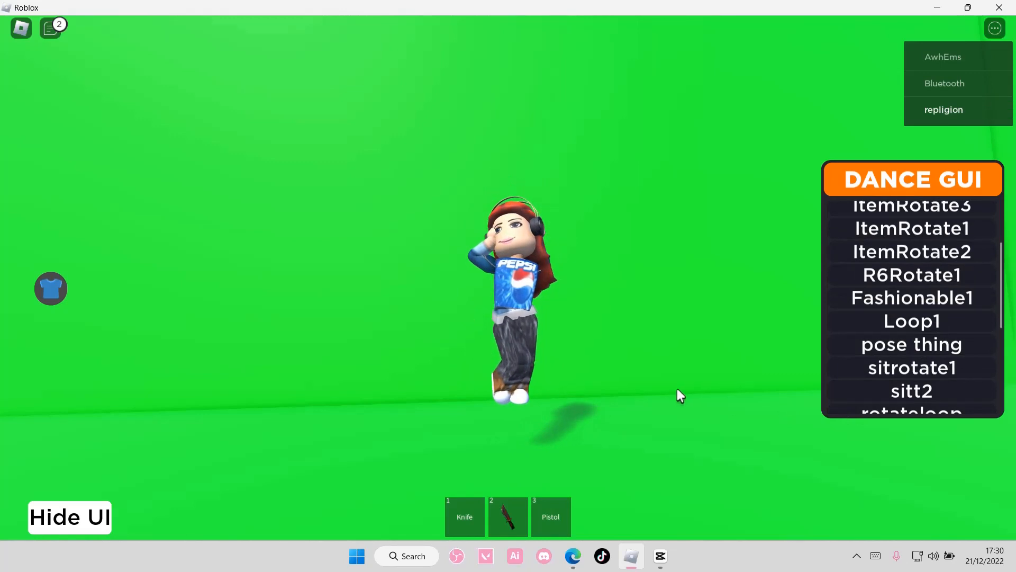
scroll(900, 370, "down", 4)
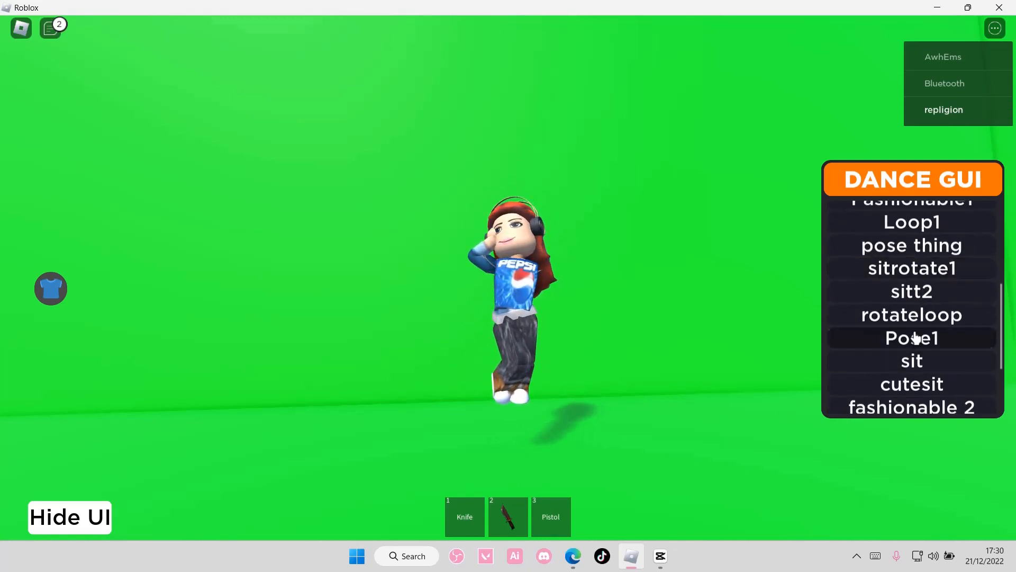
left_click(907, 315)
Leave the Roblox experience and switch to CapCut
left_click(24, 33)
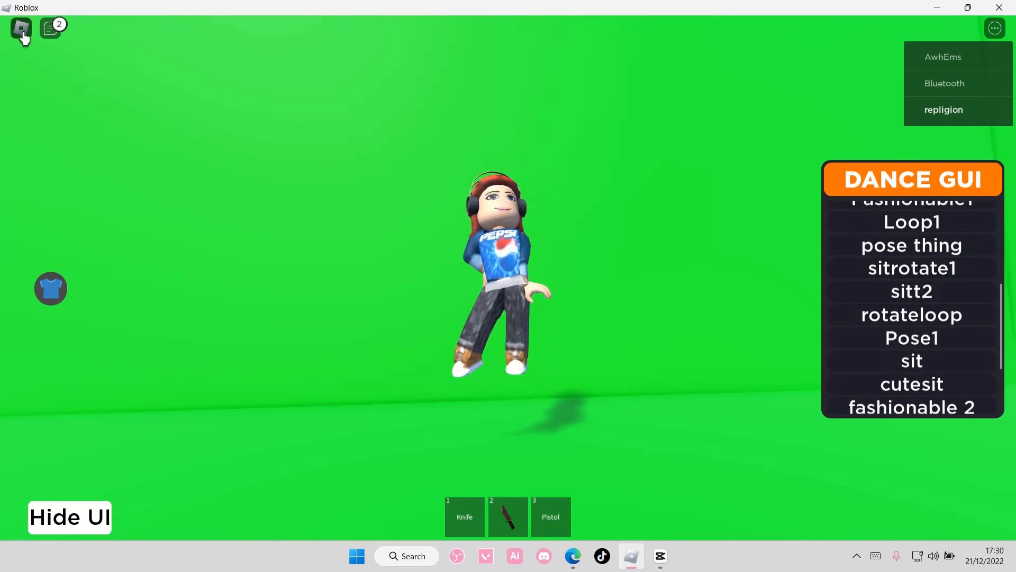
left_click(479, 495)
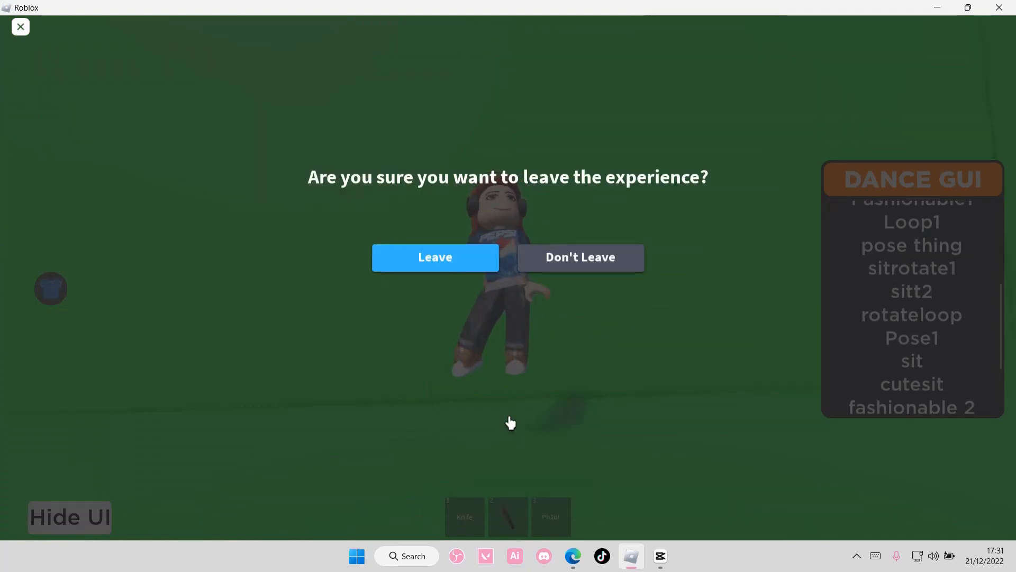
left_click(471, 274)
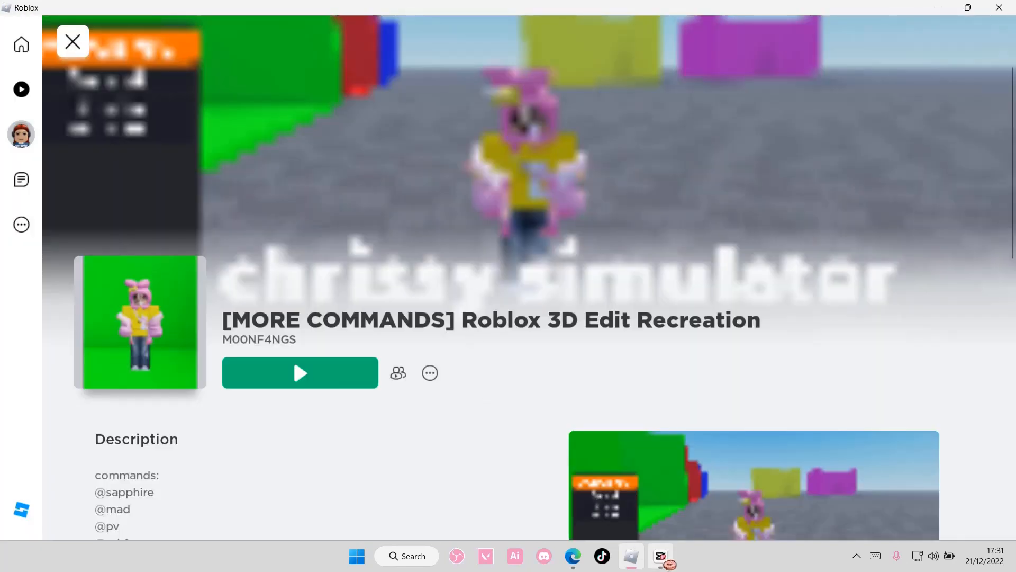
left_click(660, 556)
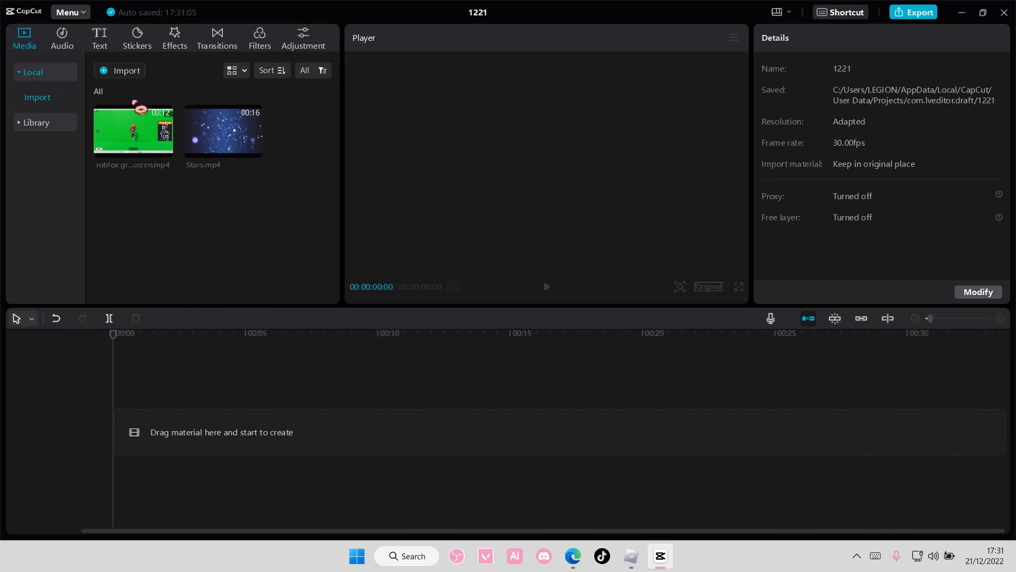
Add roblox green screen.mp4 to the timeline and crop it to the plain green area around the avatar, excluding the game interface
left_click(165, 150)
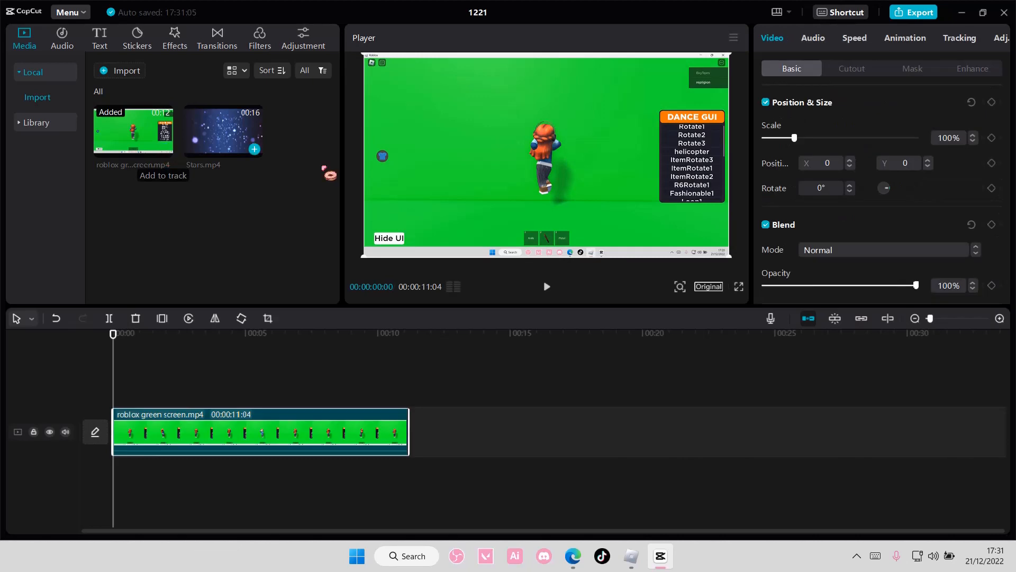
left_click(267, 318)
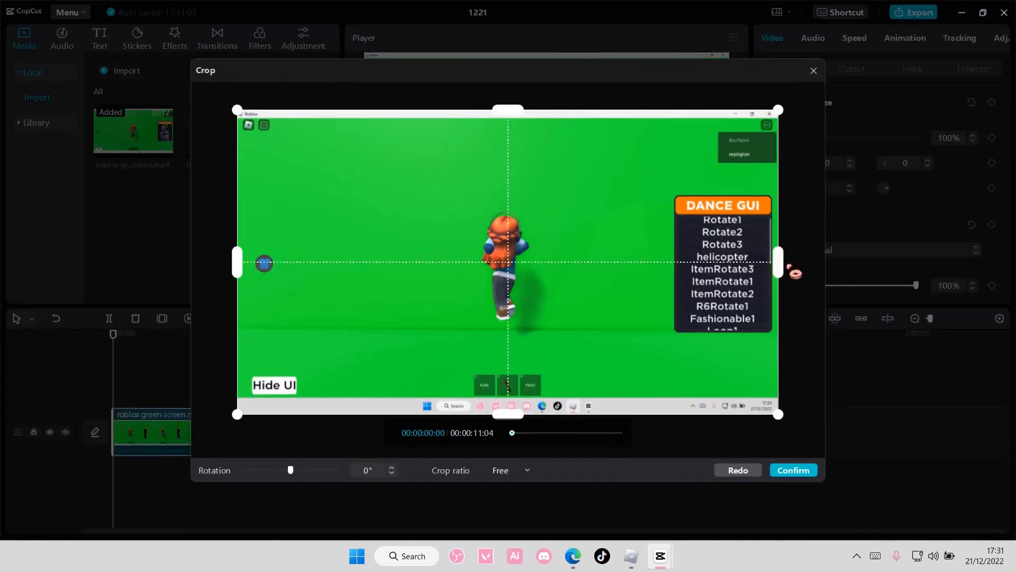
left_click_drag(787, 269, 676, 271)
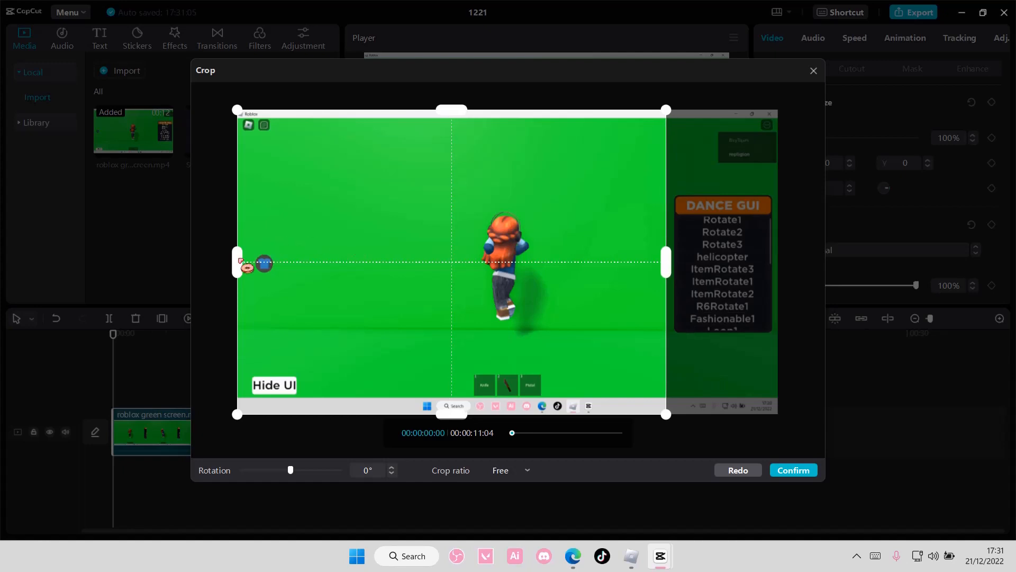
left_click_drag(240, 263, 330, 272)
left_click_drag(524, 418, 512, 379)
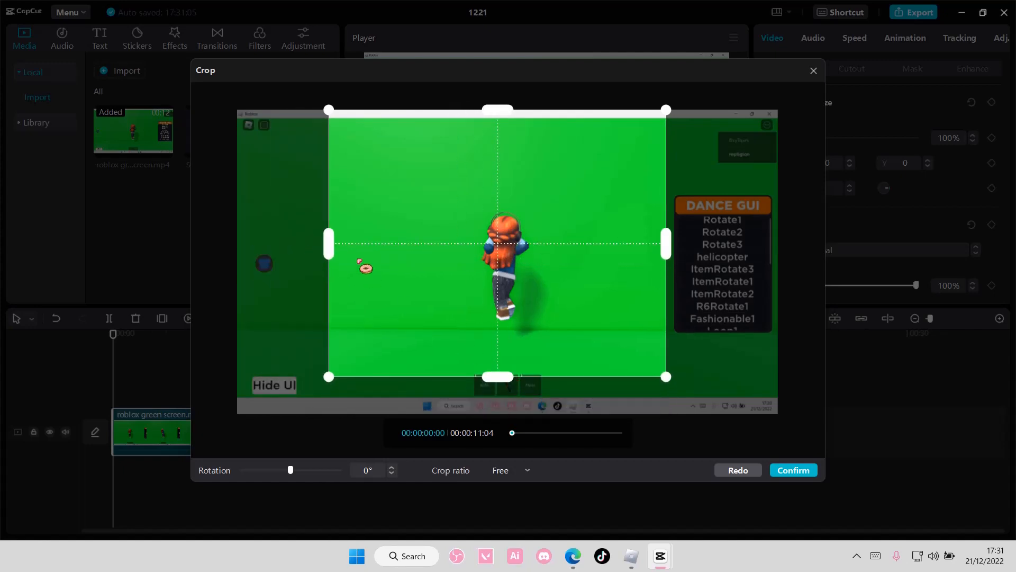
left_click_drag(331, 255, 406, 259)
left_click_drag(668, 249, 603, 248)
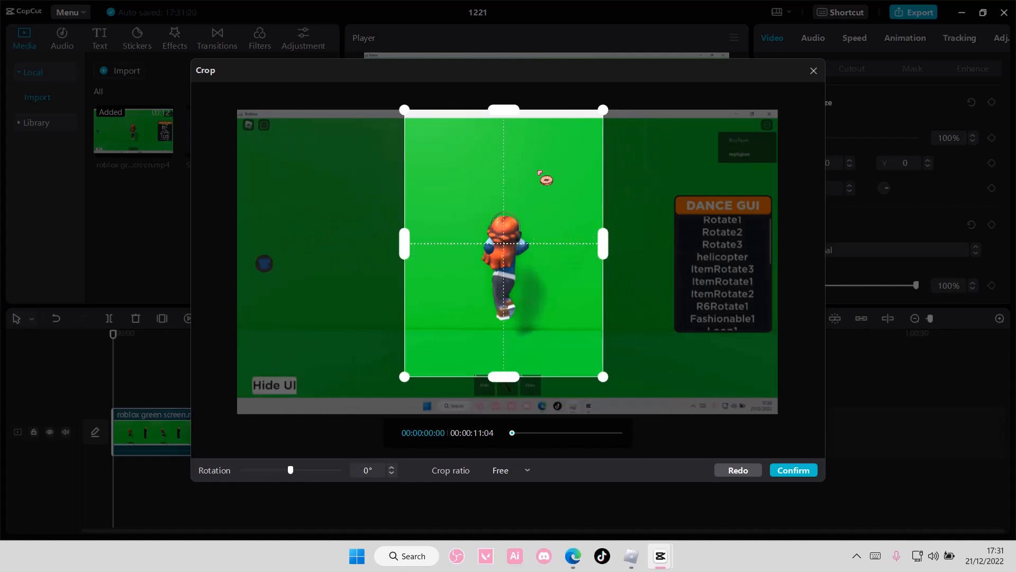
left_click_drag(502, 120, 502, 137)
left_click_drag(504, 131, 506, 138)
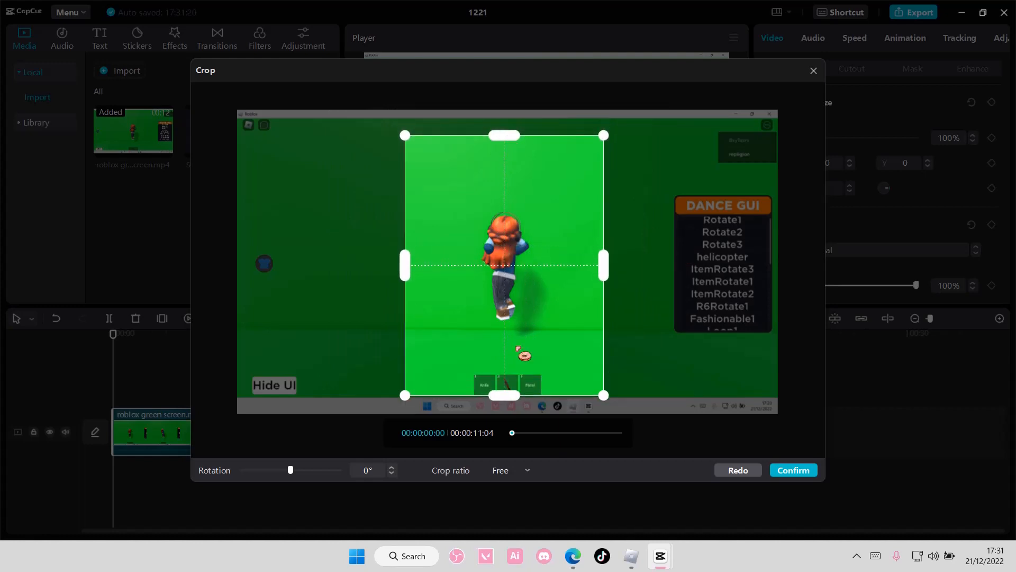
left_click_drag(512, 399, 510, 362)
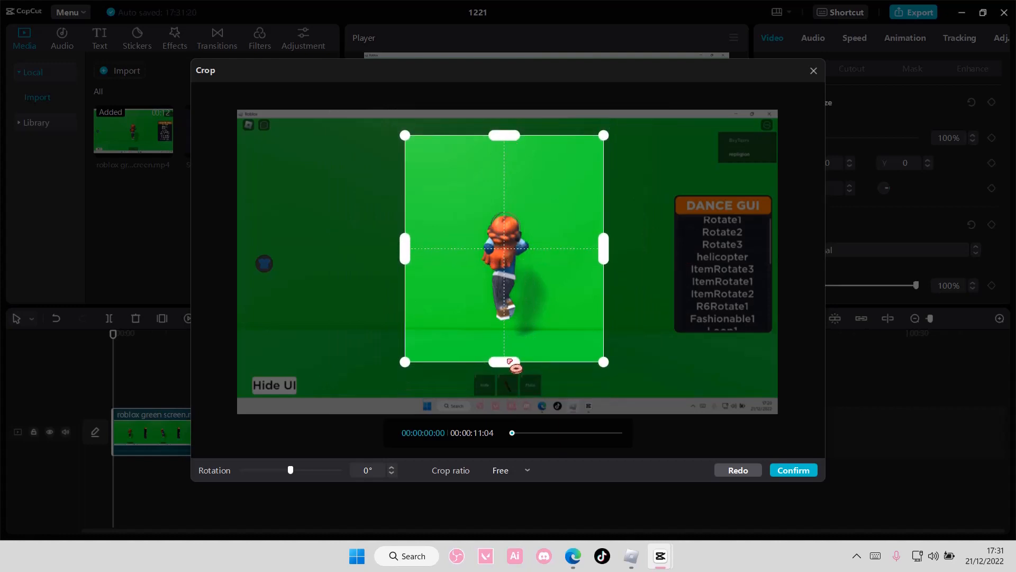
left_click(793, 471)
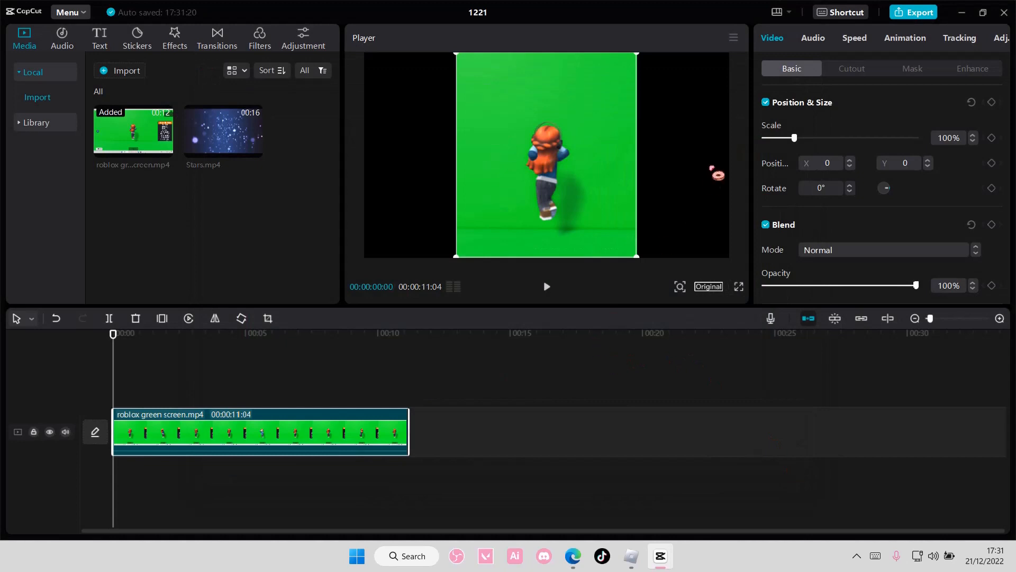
Apply a chroma key to the clip, sampling the green background color, and set its strength to 100
left_click(853, 69)
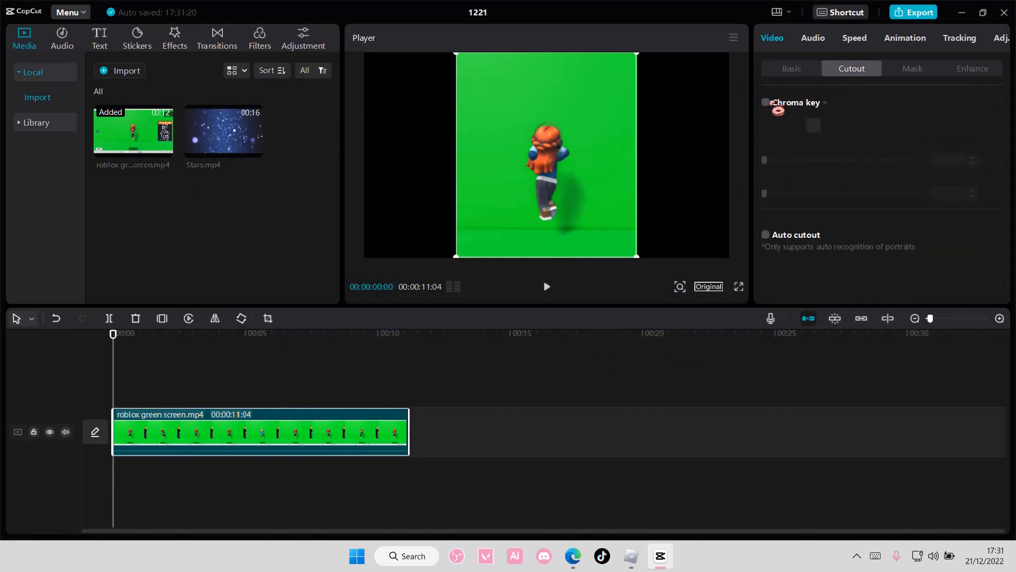
left_click(766, 102)
left_click(814, 124)
left_click(632, 133)
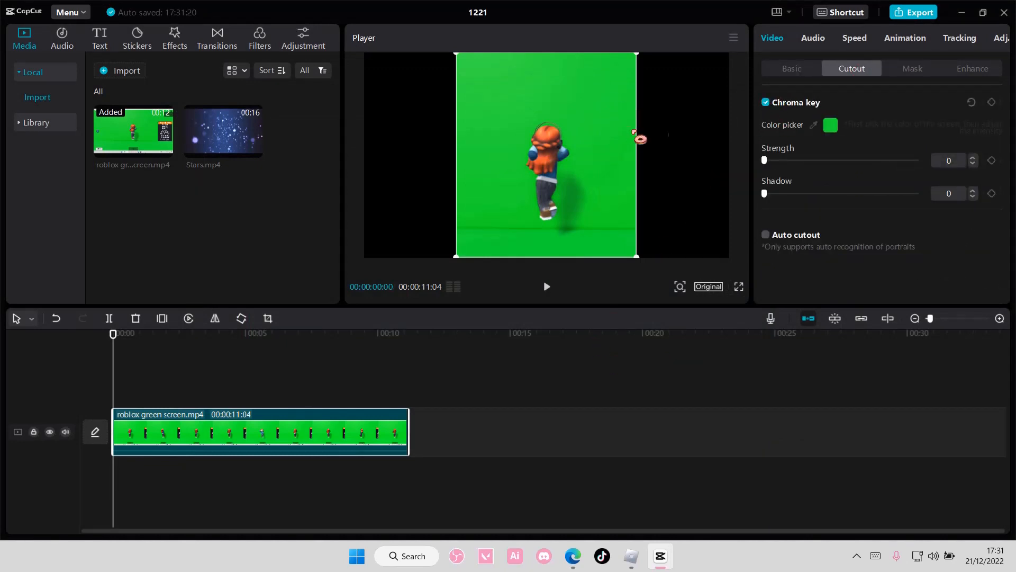
left_click_drag(764, 160, 928, 196)
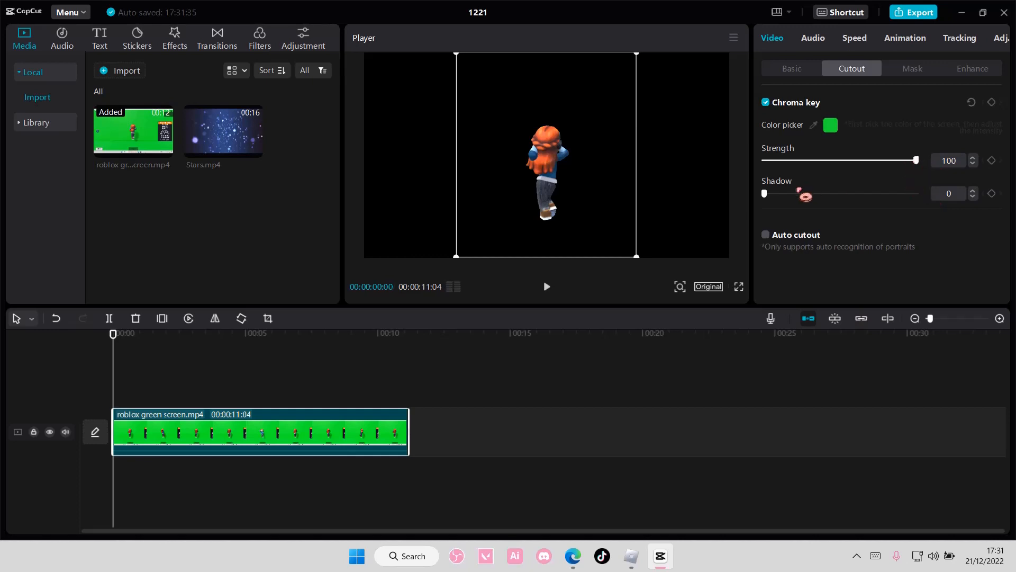
Keep the chroma key shadow at 0 and scrub the beginning of the clip to check the cutout around the avatar
left_click_drag(764, 194, 737, 198)
left_click_drag(108, 377, 137, 398)
left_click_drag(905, 169, 951, 182)
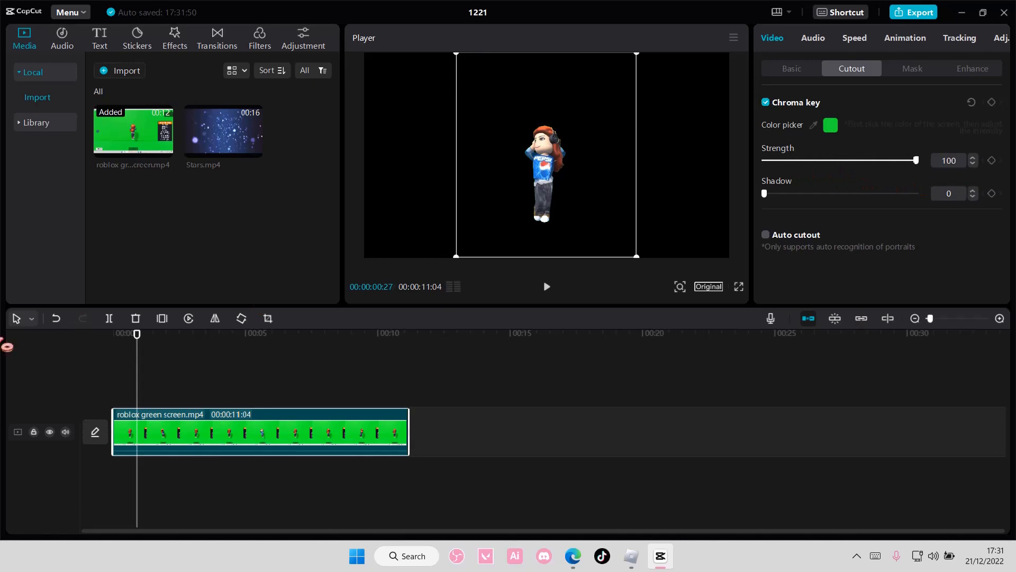
left_click_drag(141, 348, 99, 345)
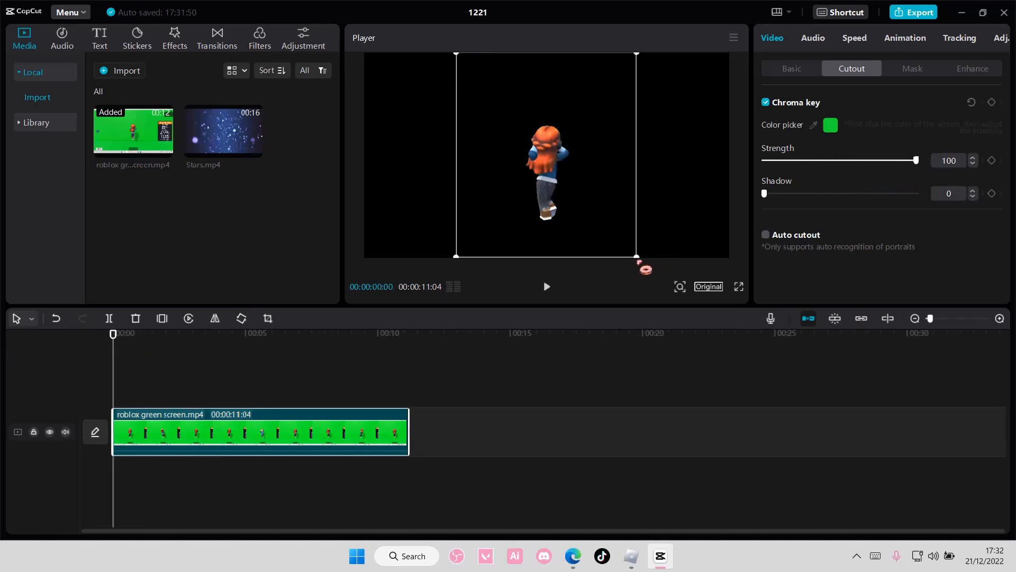
Enlarge the keyed avatar clip to about 121% and move it up in the frame to a Y position of about 229
left_click_drag(639, 259, 651, 274)
left_click_drag(559, 214, 558, 186)
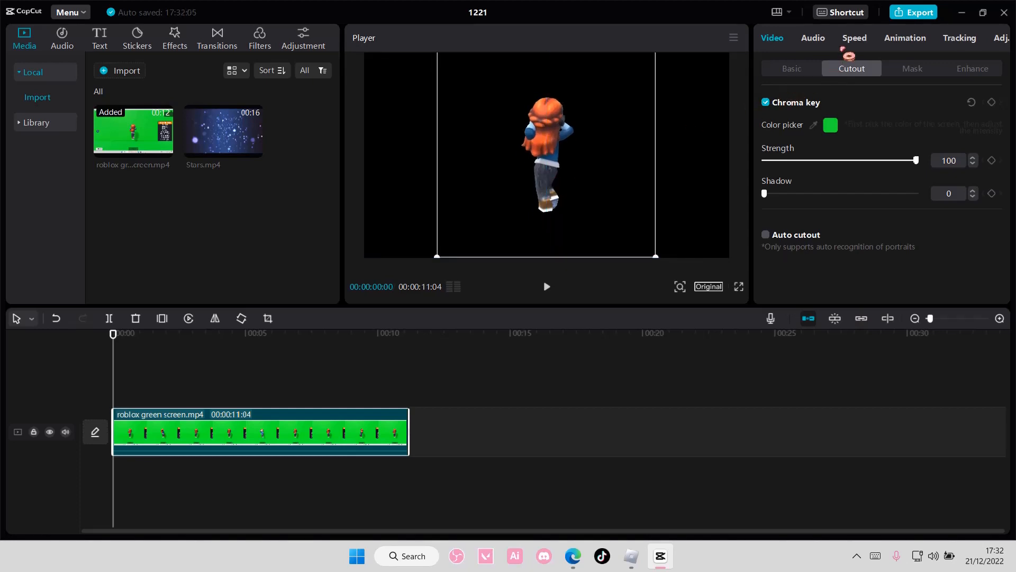
Slow the avatar clip to 0.5x with voice tone change off and enable smooth slow-mo using Optical flow
left_click(853, 39)
left_click(786, 126)
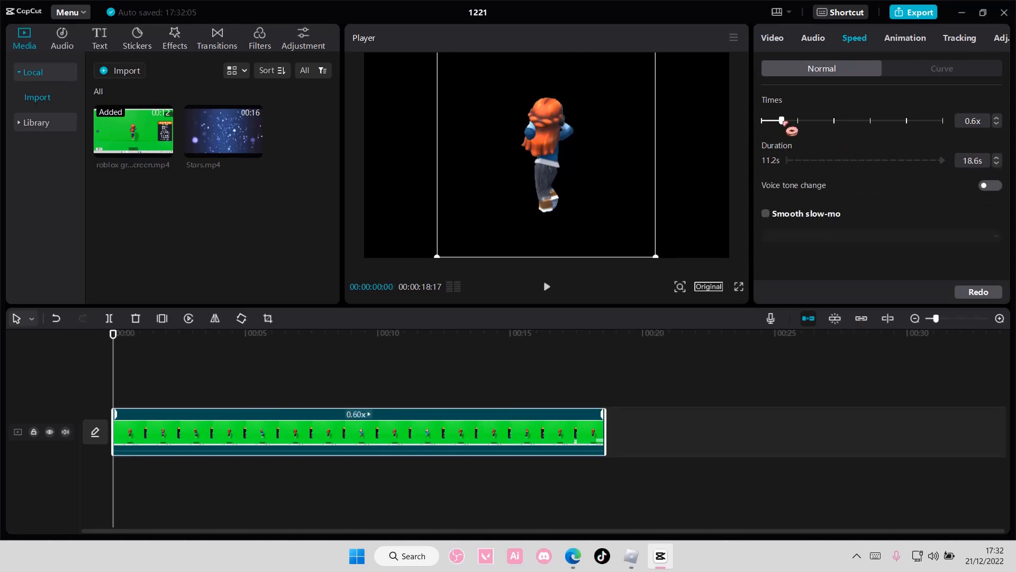
left_click(991, 186)
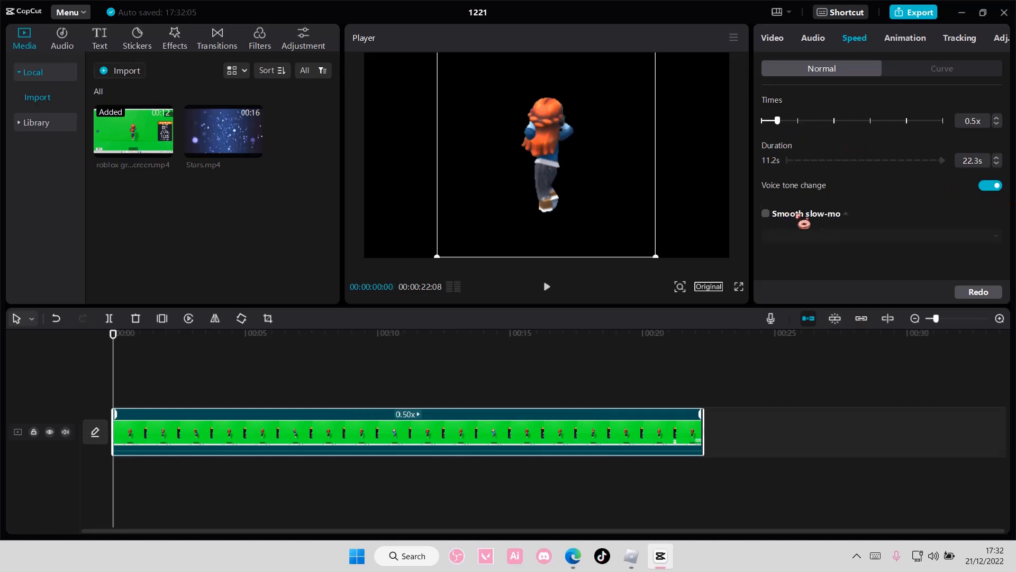
left_click(991, 186)
left_click(766, 213)
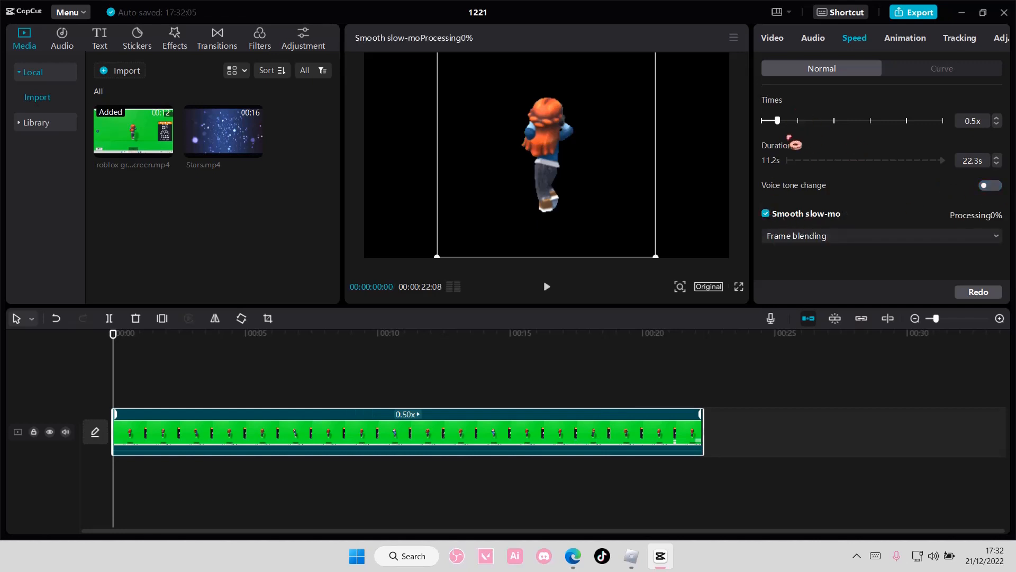
left_click(838, 237)
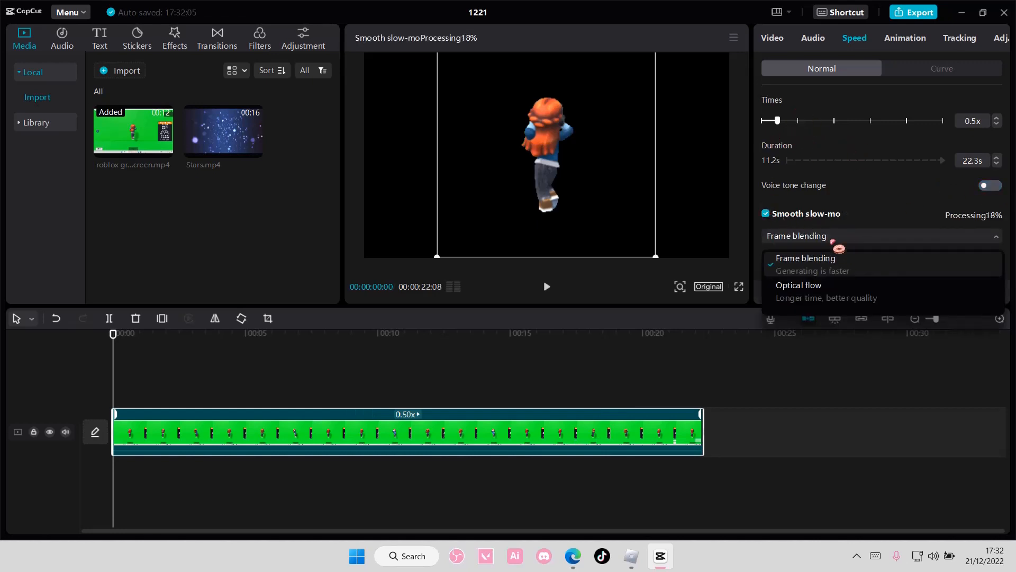
left_click(827, 291)
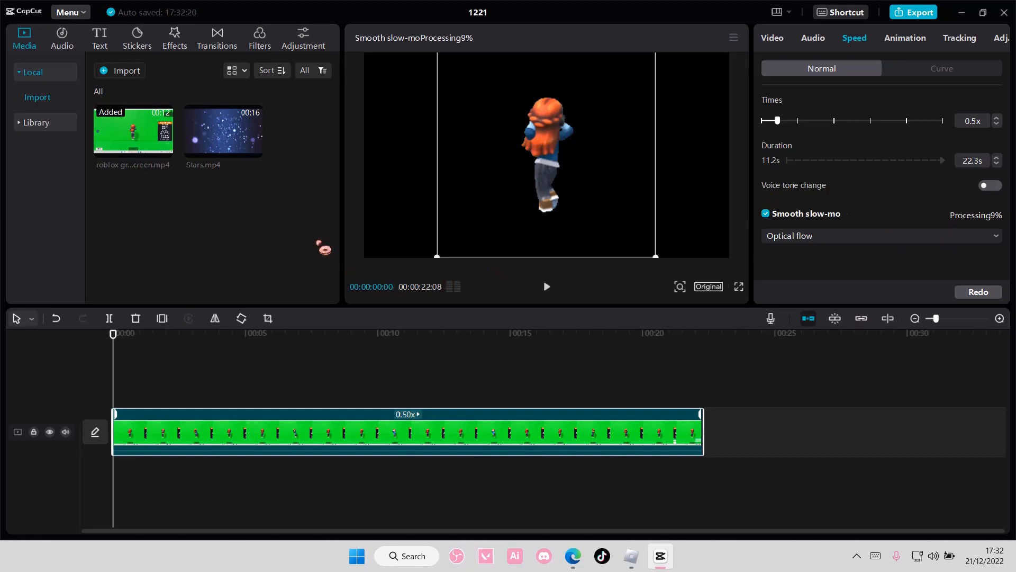
Add Stars.mp4 to the main track as the background and place the avatar clip on a track above it, starting at 0
left_click_drag(259, 151, 275, 415)
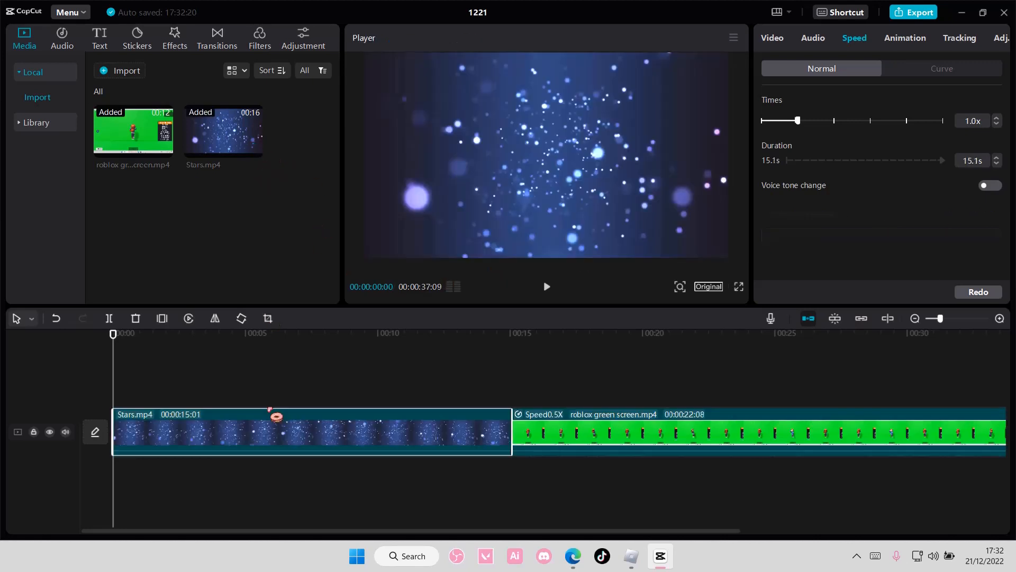
left_click_drag(540, 433, 133, 381)
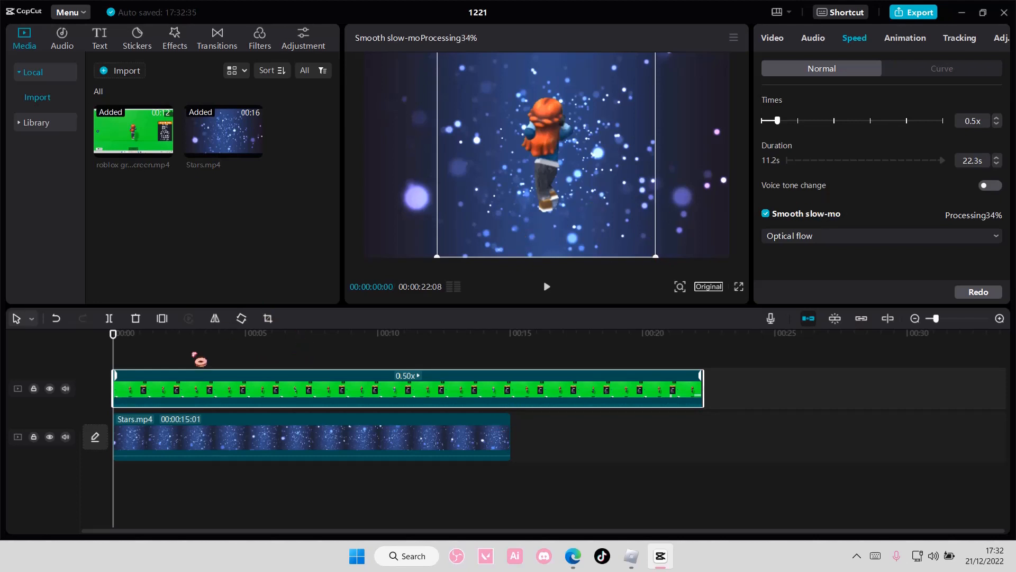
Trim both the avatar clip and Stars.mp4 so that they end together at about 6 seconds
left_click_drag(127, 350, 272, 369)
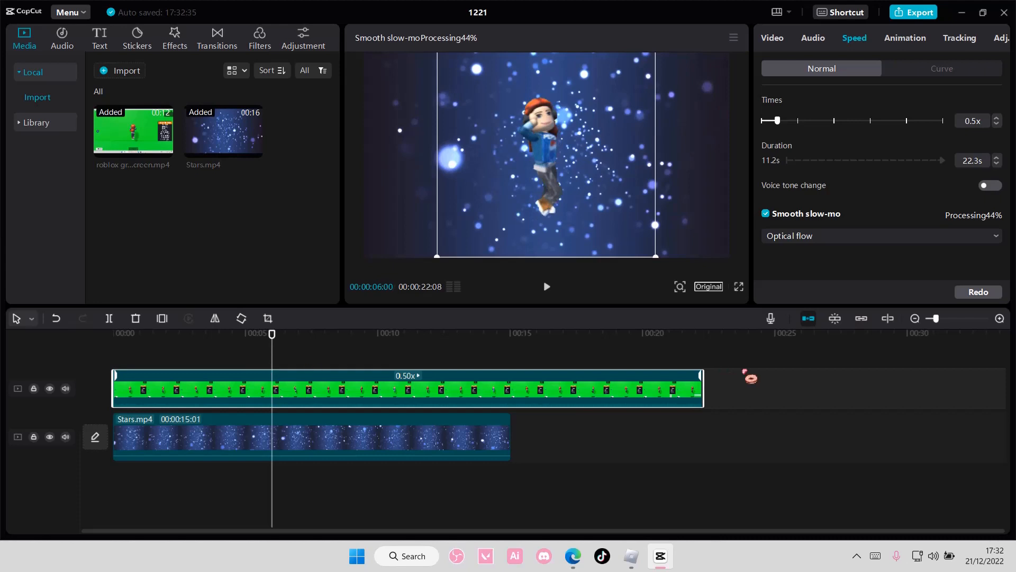
left_click_drag(707, 386, 276, 388)
left_click_drag(510, 426, 272, 421)
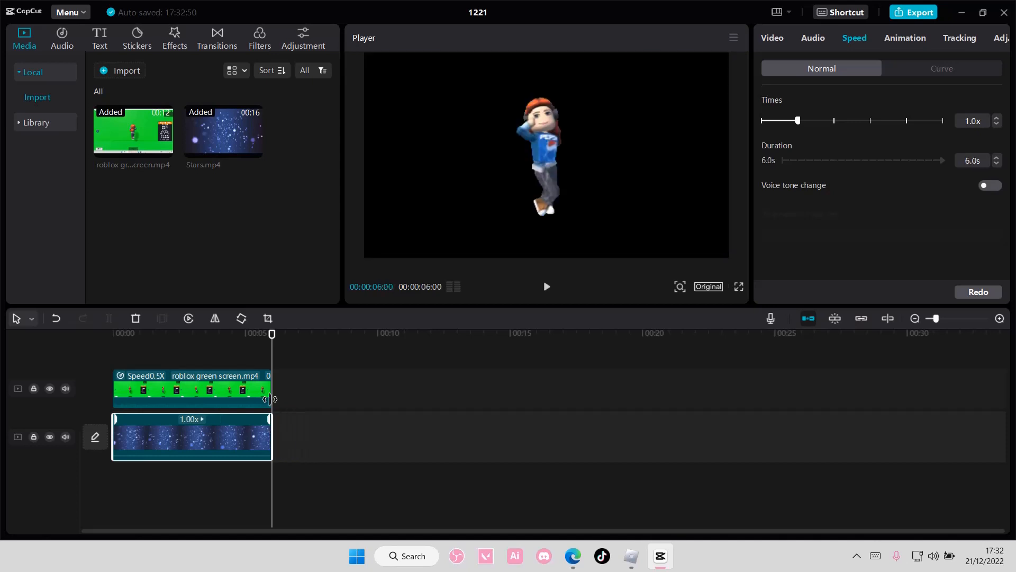
left_click(270, 391)
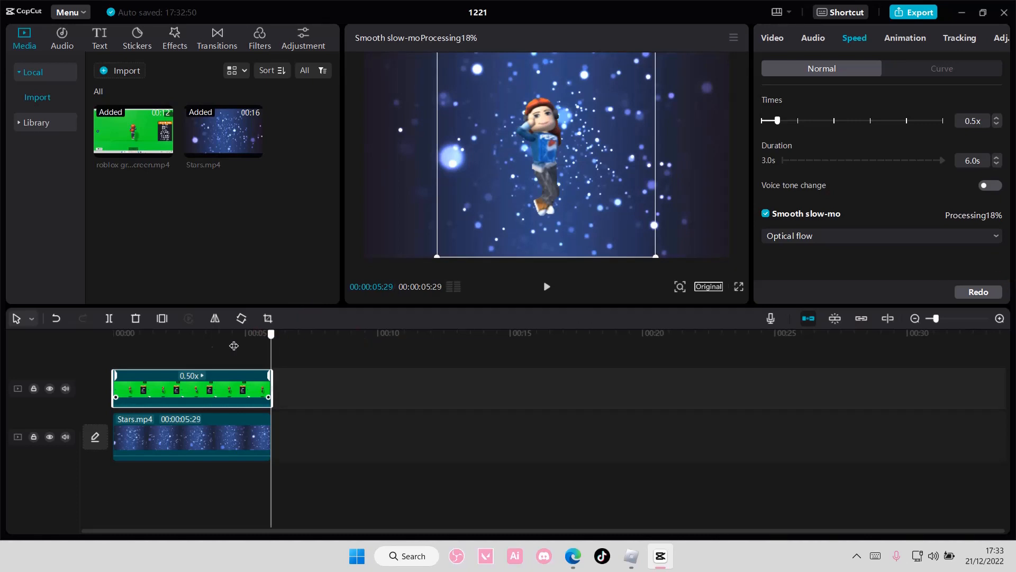
left_click_drag(234, 345, 274, 369)
left_click_drag(936, 320, 939, 323)
Lower the opacity of the Stars.mp4 background clip to 26%
left_click(418, 442)
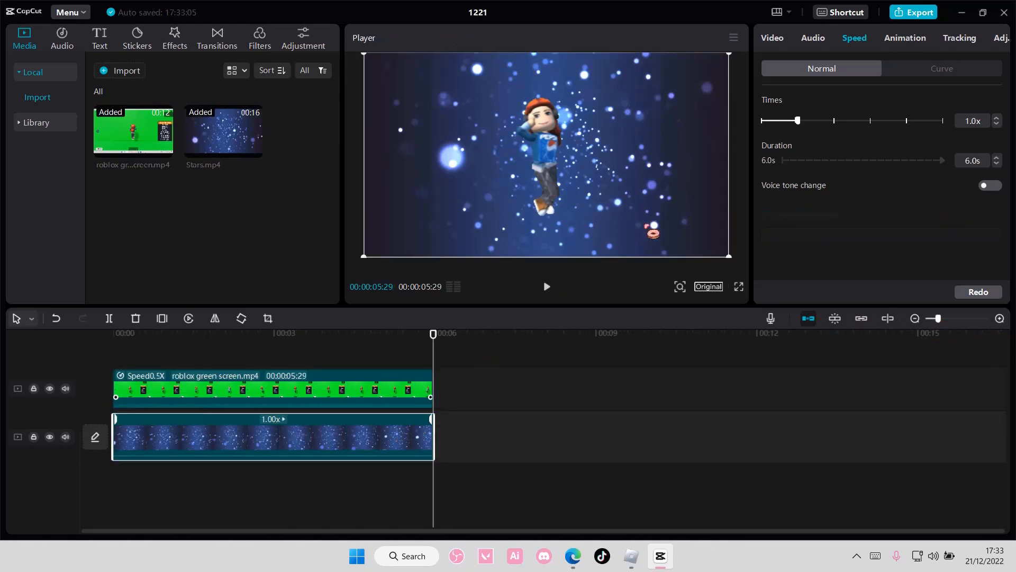
left_click(773, 44)
left_click(796, 69)
left_click_drag(918, 286, 808, 286)
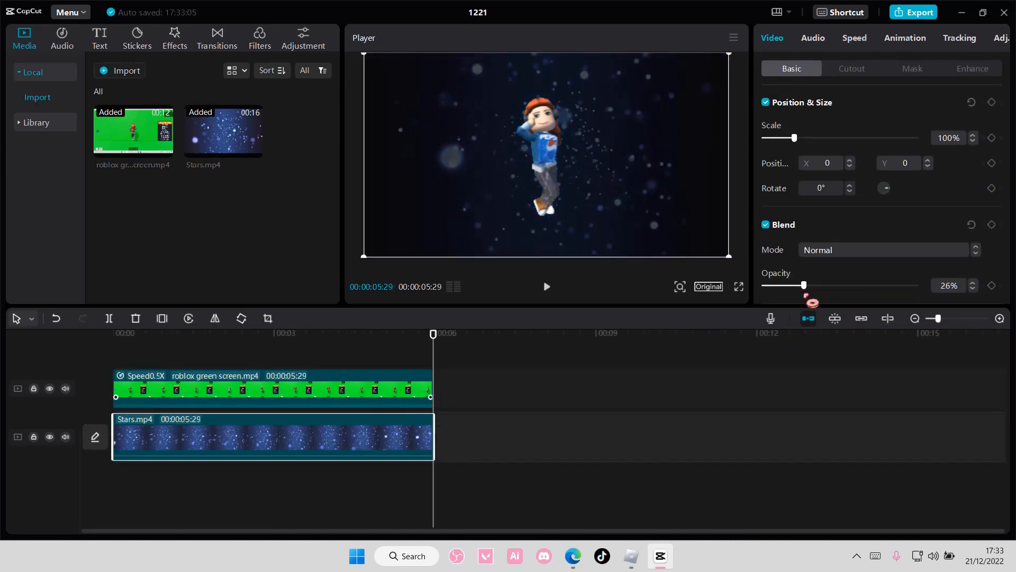
Try the Brighten, Overlay, Soft light and Color dodge blend modes on the Stars.mp4 clip, with its opacity raised to 100%
left_click(840, 259)
left_click(847, 290)
left_click(847, 259)
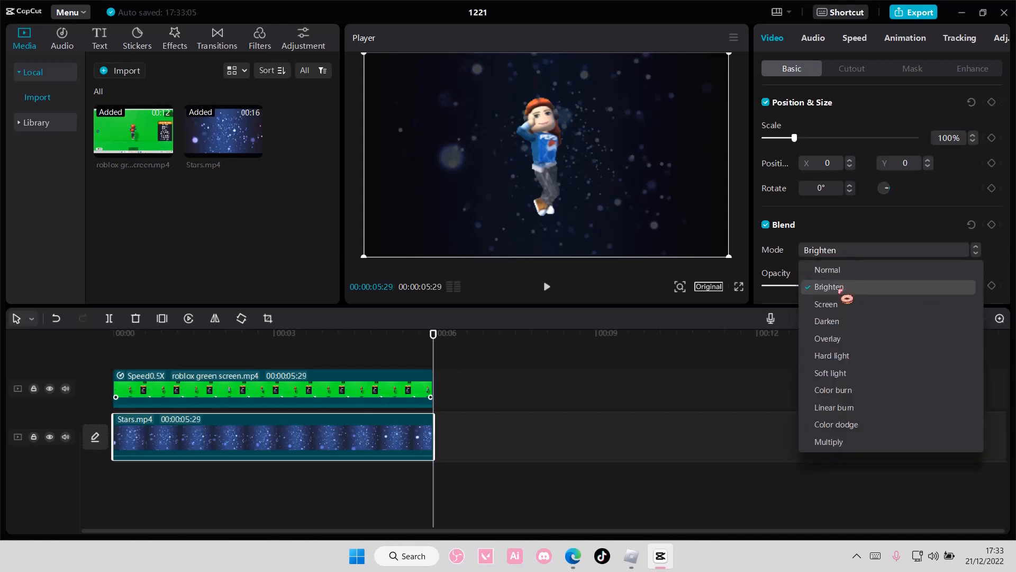
left_click(818, 288)
left_click_drag(816, 288, 947, 300)
left_click(860, 260)
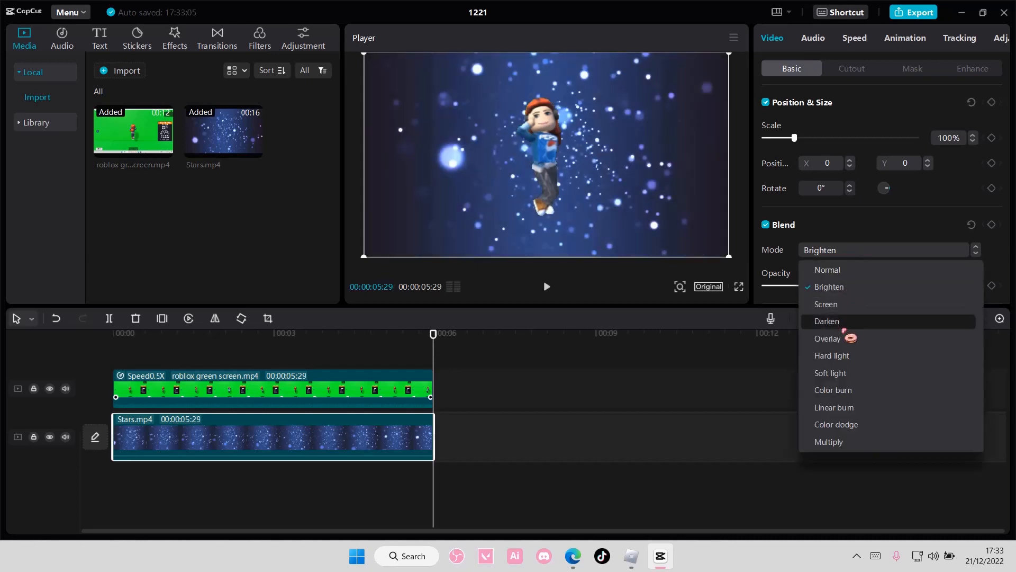
left_click(846, 336)
left_click(834, 253)
left_click(837, 337)
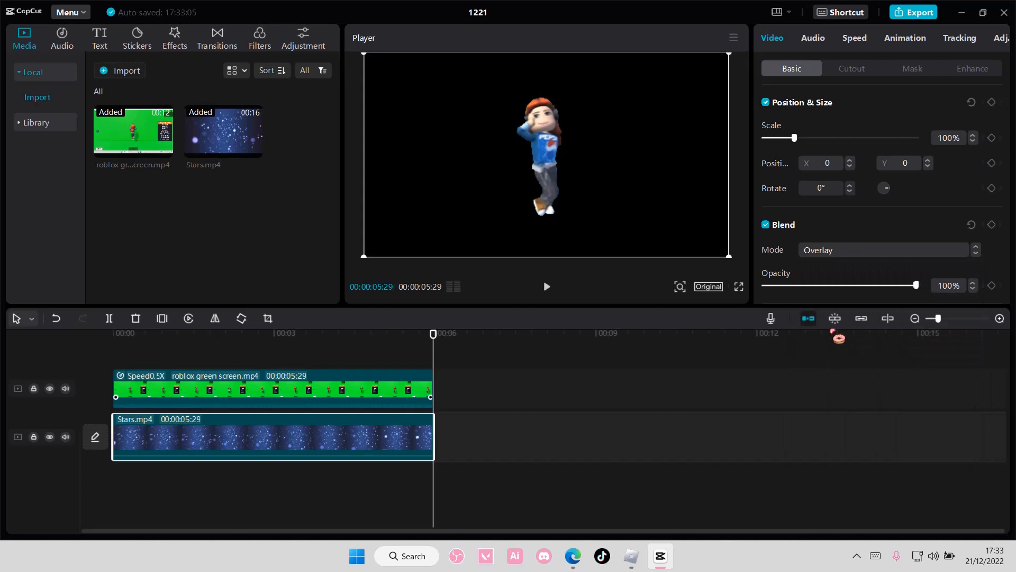
left_click(840, 254)
left_click(841, 371)
left_click(841, 255)
left_click(842, 420)
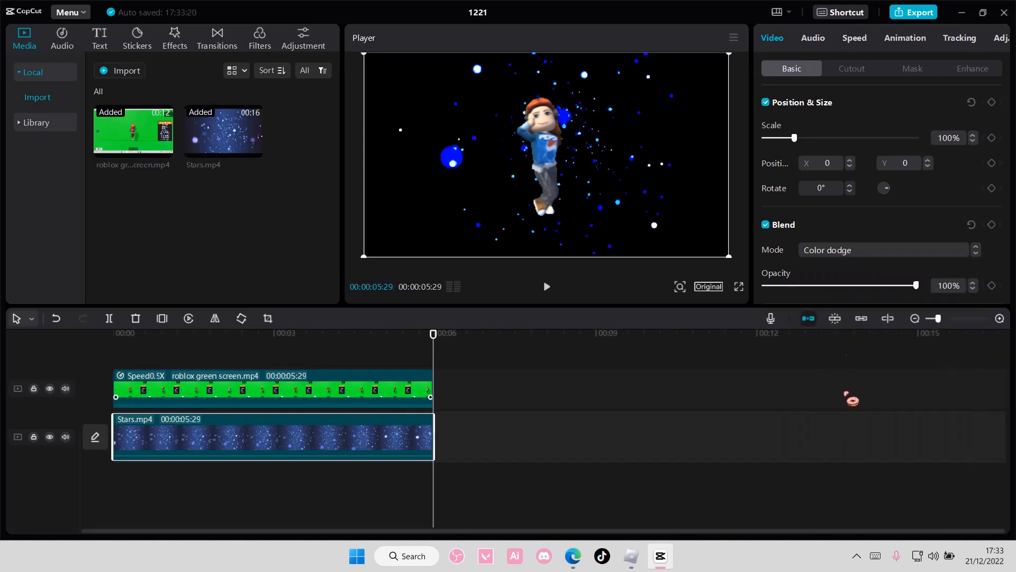
Set the Stars.mp4 clip's blend mode to Normal and its opacity to 32%
left_click(891, 255)
left_click(874, 277)
left_click_drag(892, 285, 812, 286)
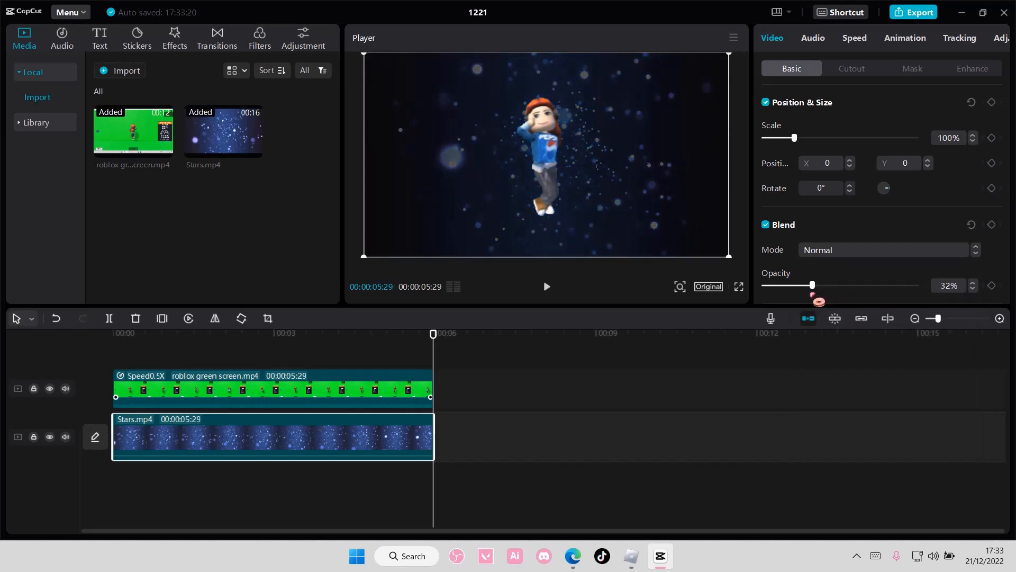
Move the avatar clip up to a Y position of 314 and paste a copy of it on a track above
left_click(429, 382)
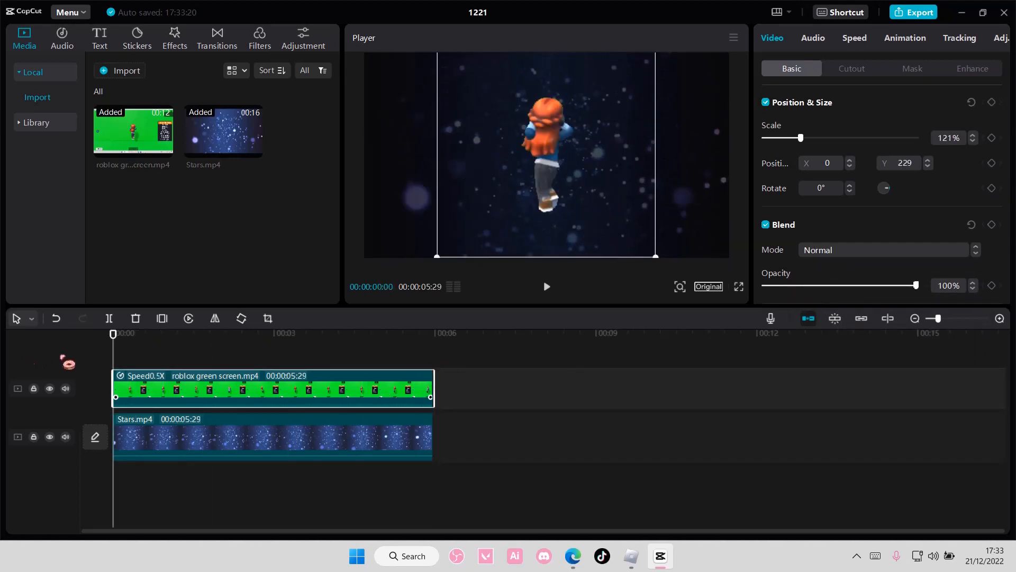
mouse_move(551, 210)
left_mouse_down()
mouse_move(554, 193)
mouse_move(556, 205)
left_mouse_up()
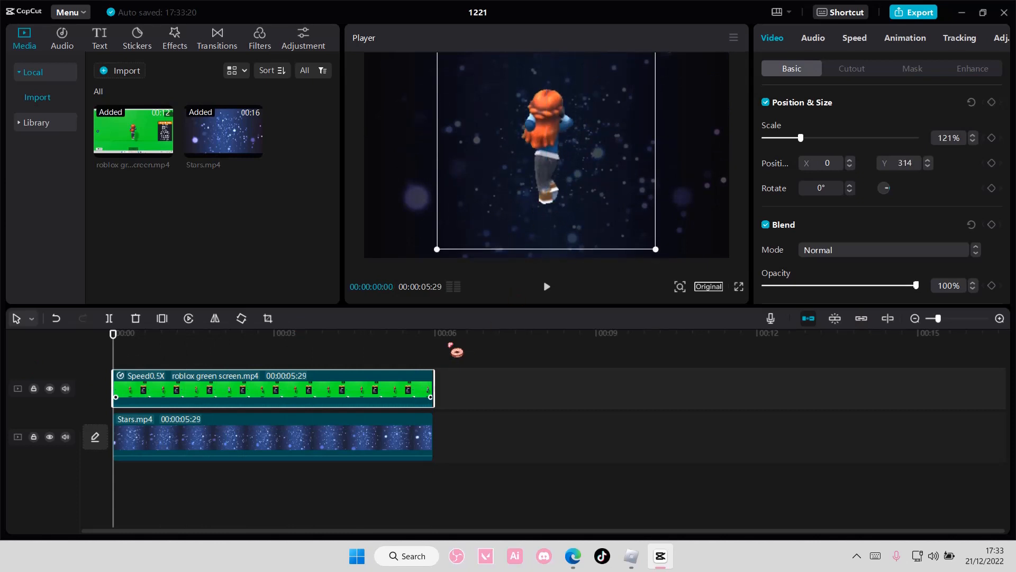
key("ctrl+v")
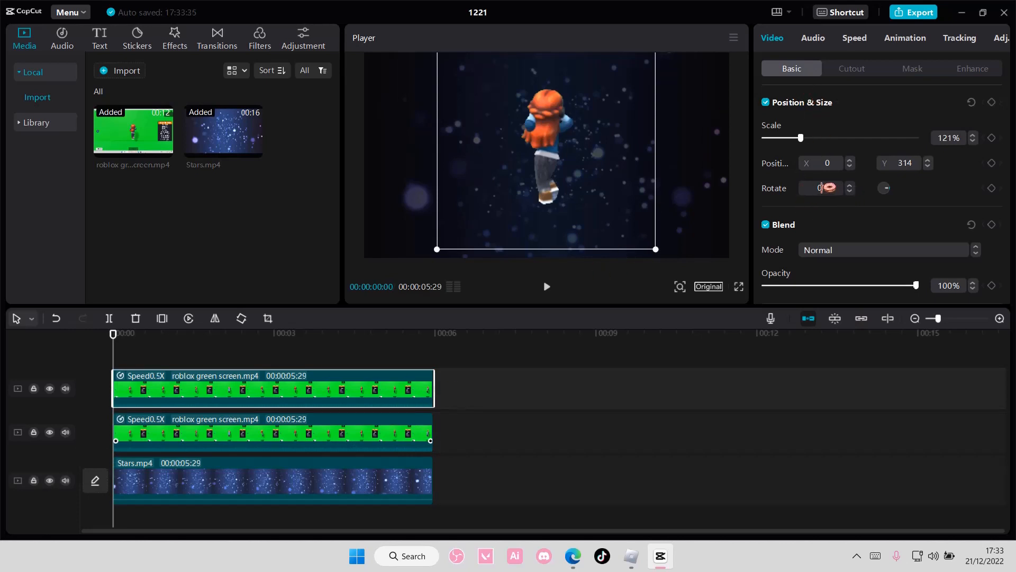
Rotate the copied avatar clip 180°, place it beneath the avatar's feet at about Y -1334, and mirror it as a reflection
type("180")
key("Return")
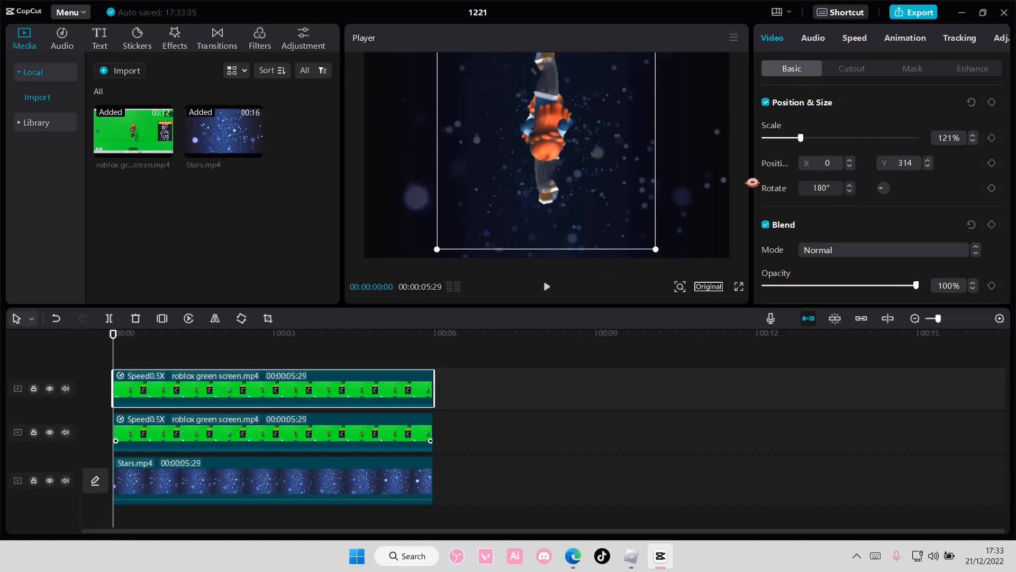
left_click_drag(559, 89, 547, 263)
left_click(221, 326)
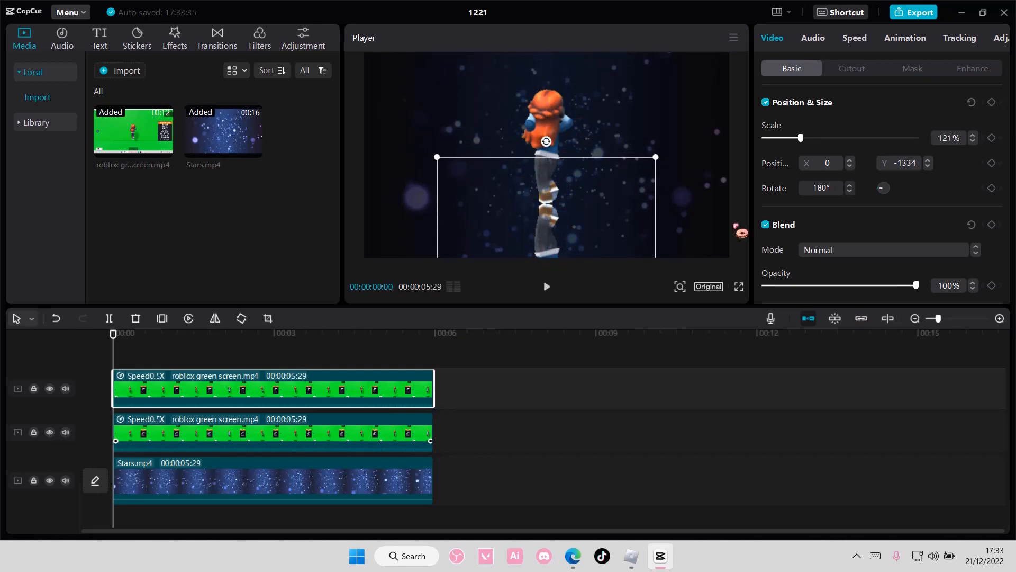
Try the Screen, Overlay and Soft light blend modes on the reflected avatar copy
left_click(947, 260)
left_click(902, 304)
left_click(860, 260)
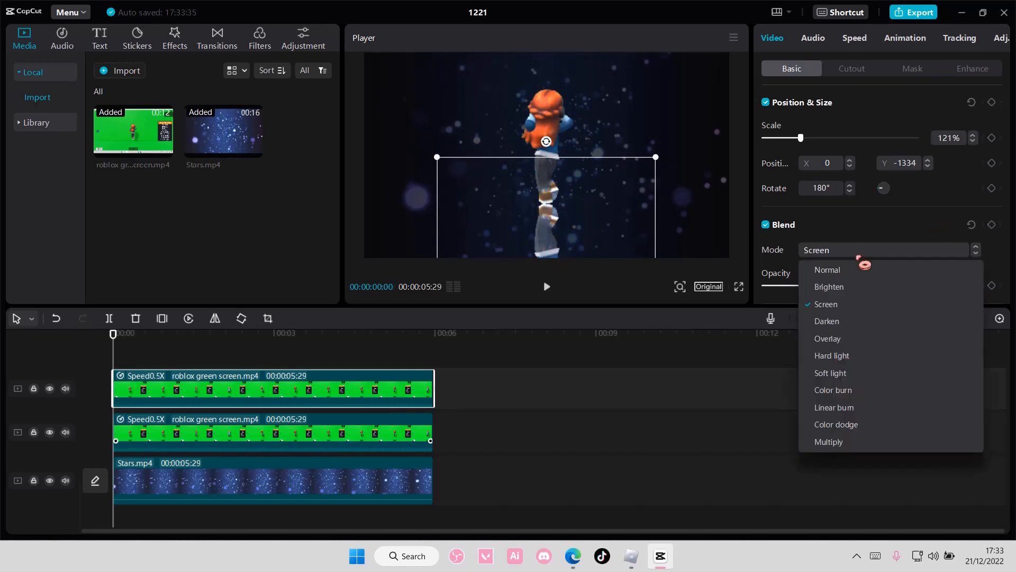
left_click(848, 338)
left_click(843, 258)
left_click(846, 373)
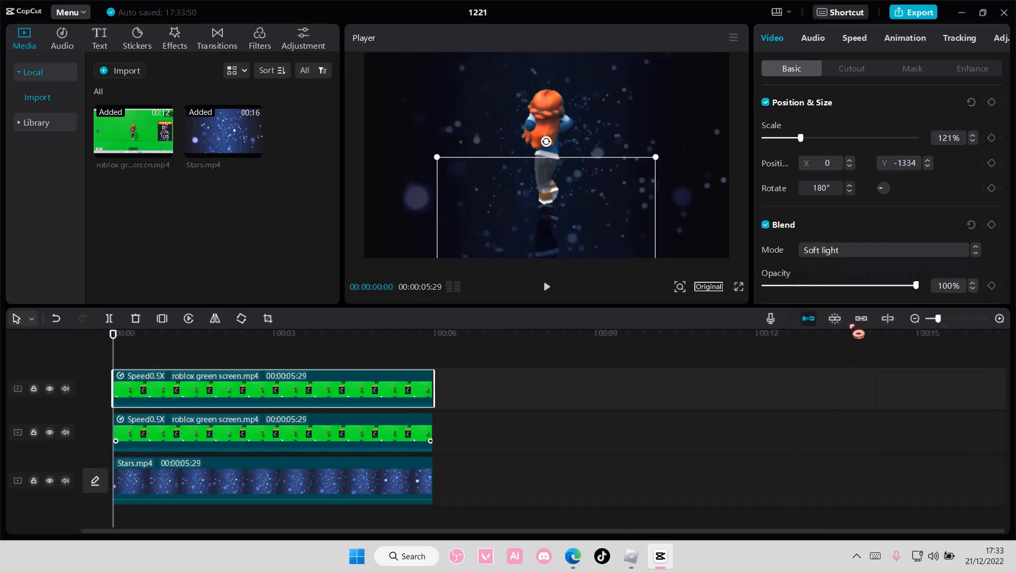
Set the reflection clip's blend mode to Normal and lower its opacity to 38%
left_click(852, 254)
left_click(885, 268)
left_click_drag(915, 286, 831, 298)
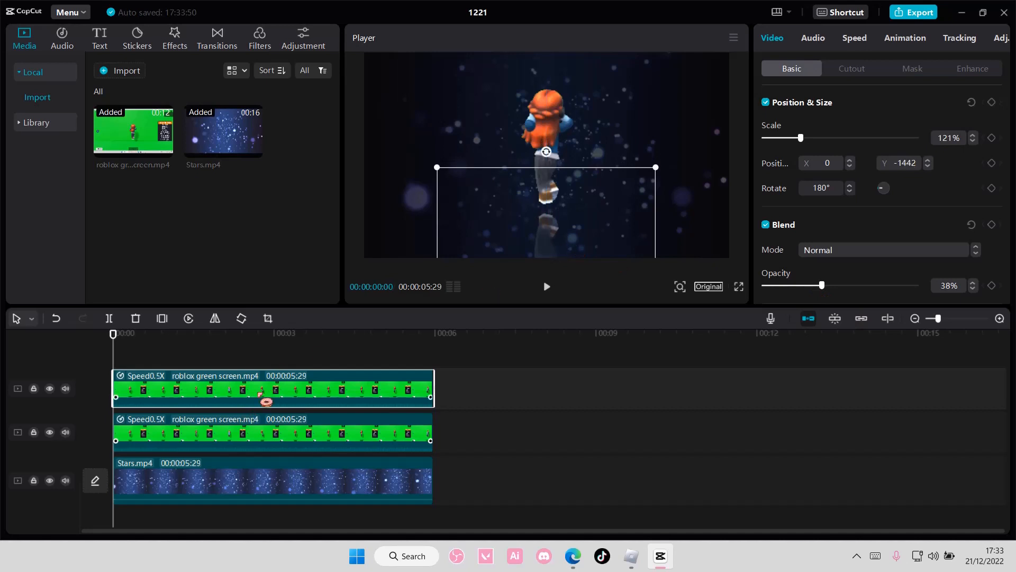
Reposition the reflection to about Y -1482 and the upright avatar to Y 229 to adjust the gap between their feet
left_click(263, 429)
left_click_drag(546, 164, 551, 290)
left_click(309, 434)
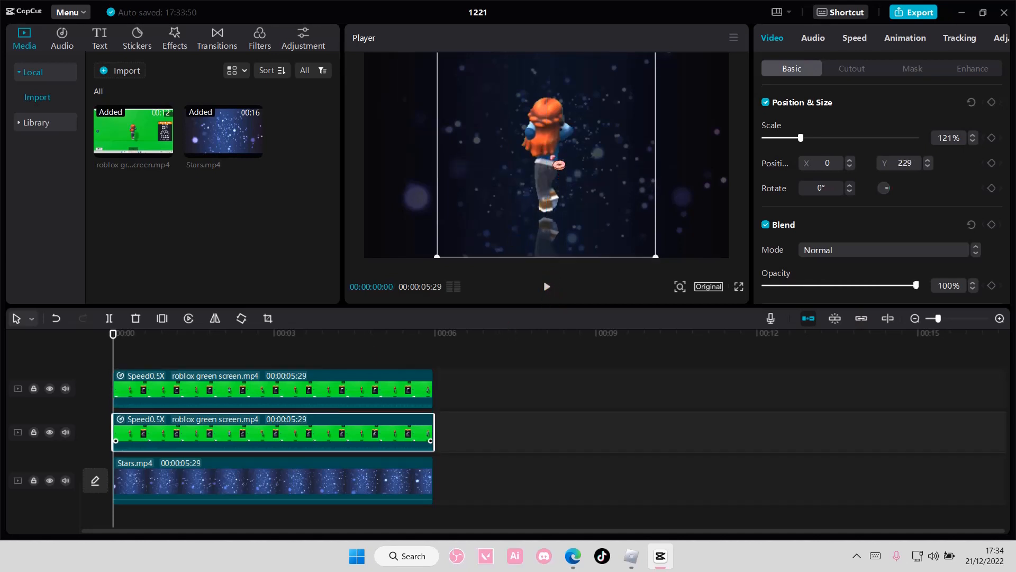
left_click(551, 176)
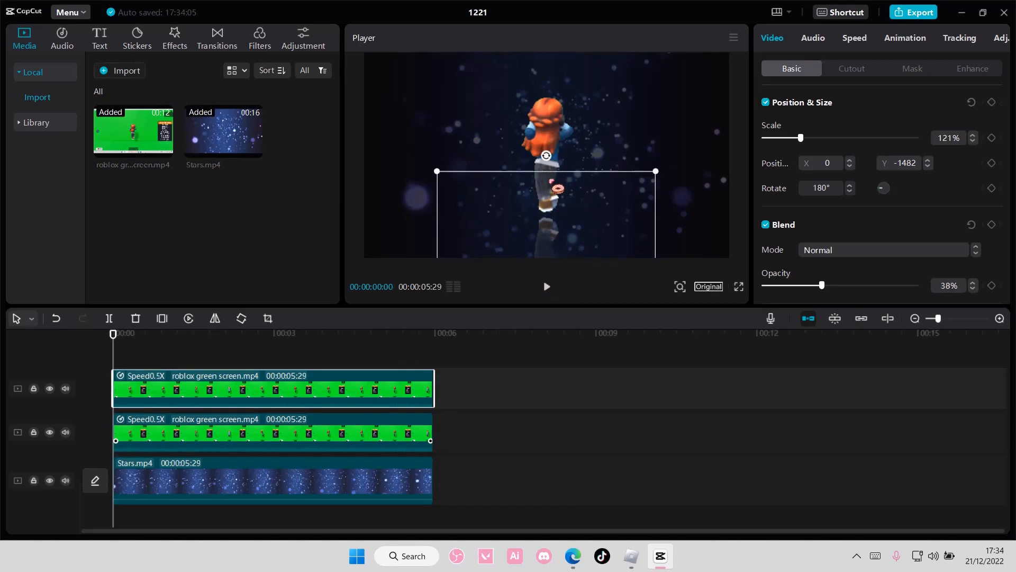
left_click(552, 139)
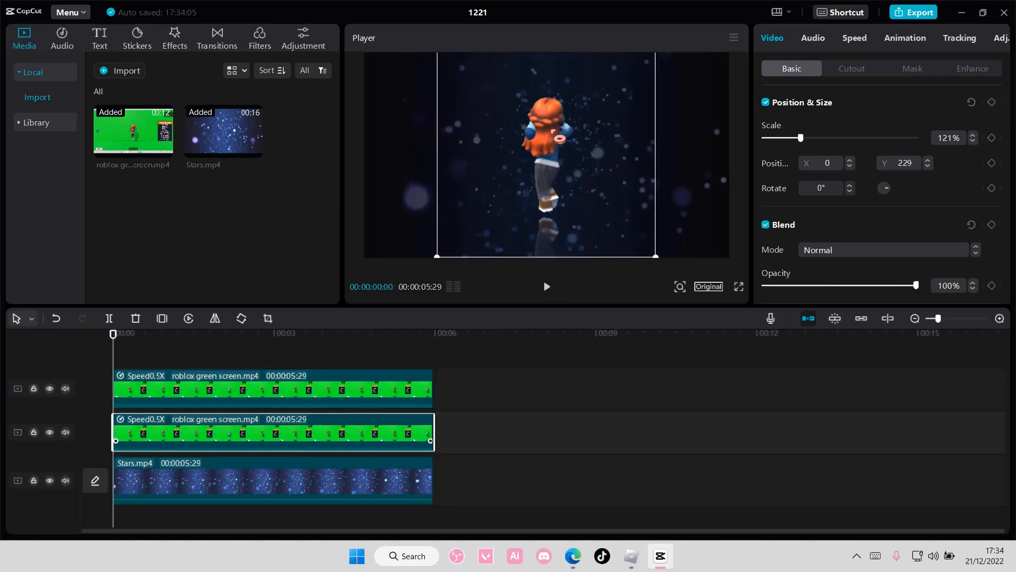
Lock the reflection's track and move the upright avatar clip to X 0, Y 183 so its feet nearly meet the reflection
left_click(33, 388)
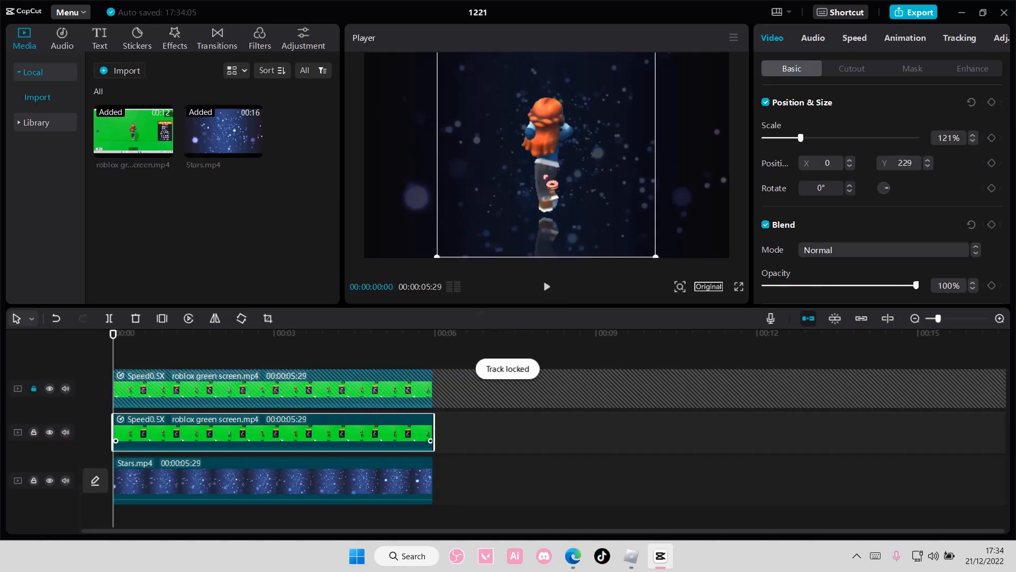
left_click_drag(552, 202, 554, 189)
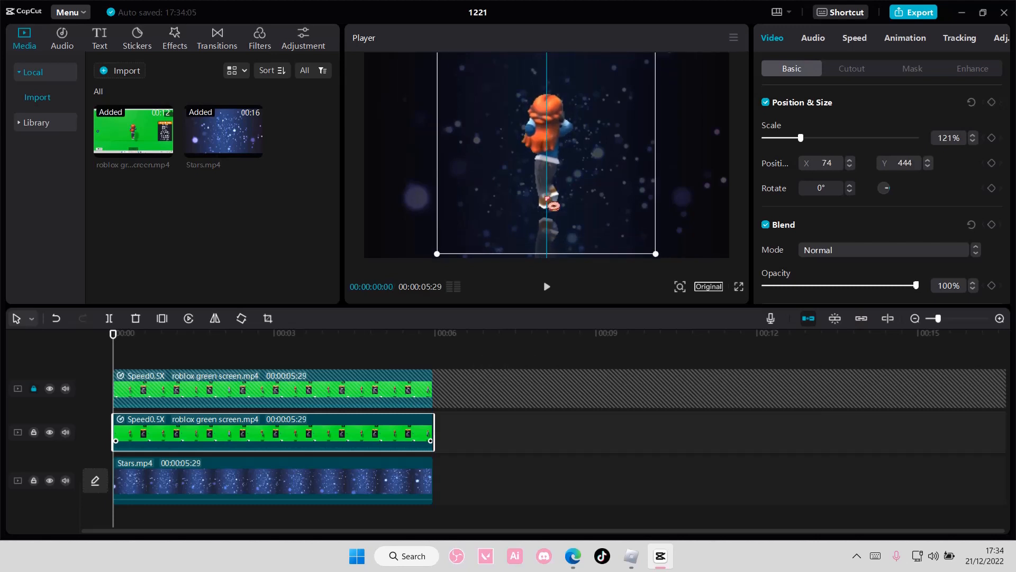
left_click_drag(554, 236, 548, 183)
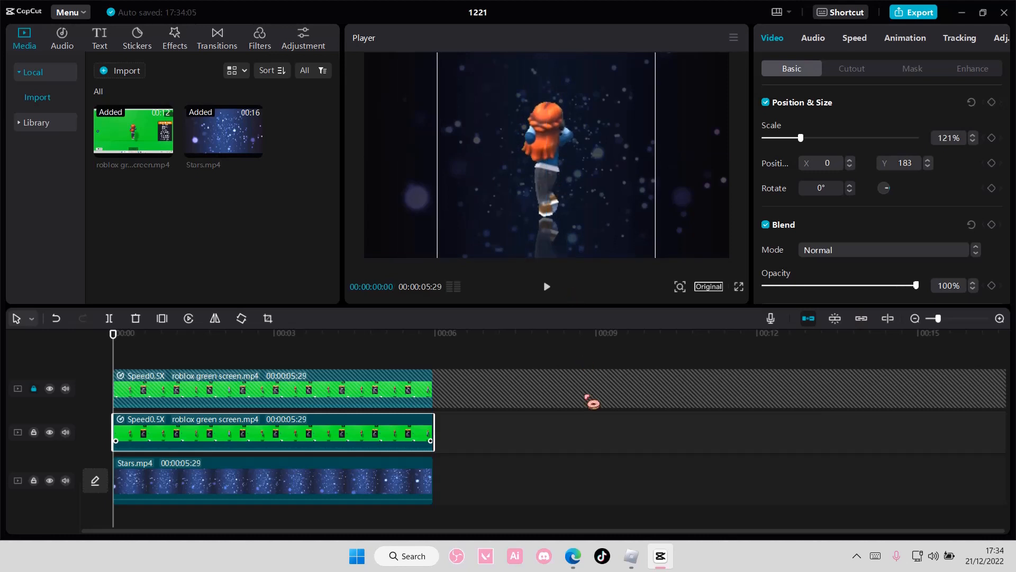
Add the trending Gleam effect at the start of the timeline and preview it around 00:00:01:21
left_click(576, 396)
left_click_drag(433, 346, 33, 349)
left_click(183, 44)
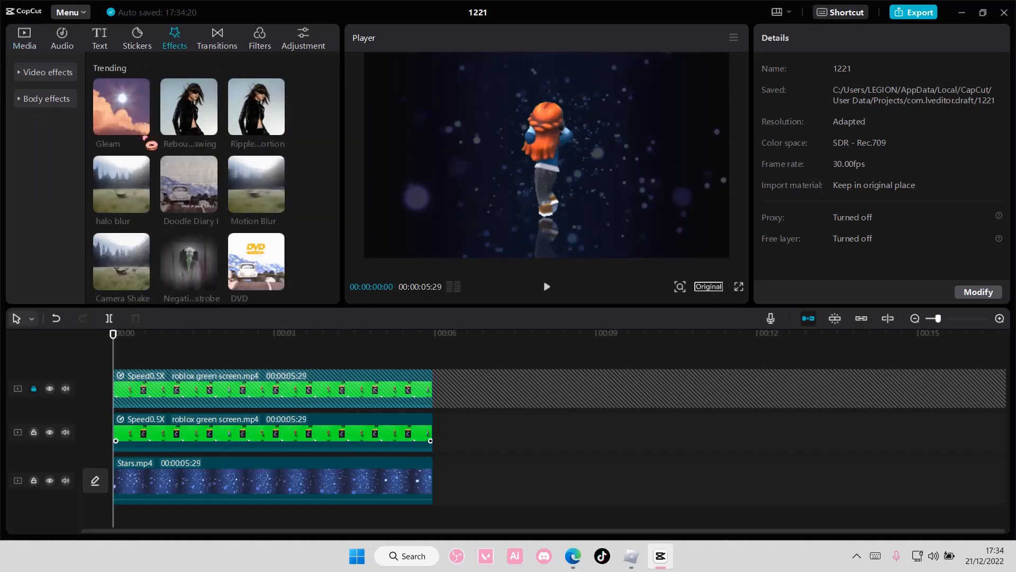
left_click(151, 144)
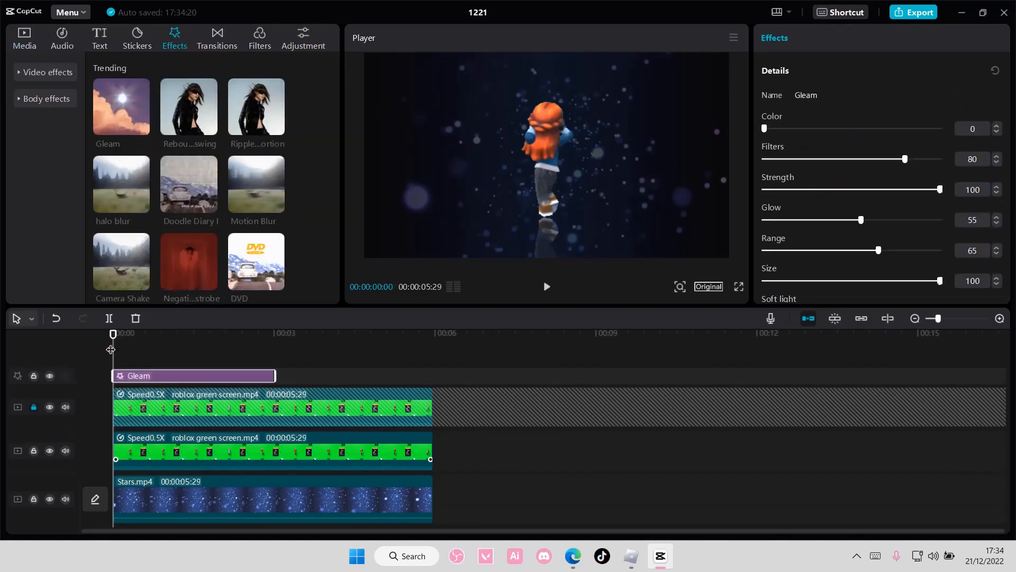
left_click_drag(111, 349, 205, 368)
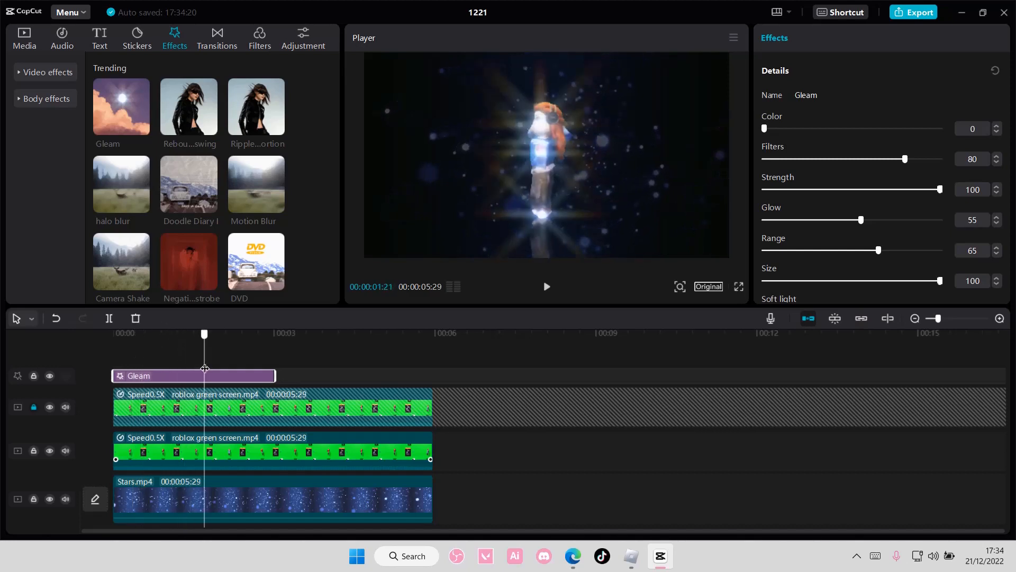
Set Gleam's Filters to 50, Strength 12, Glow 14, Range 32 and Size 20, and extend the effect to the end of the clips
left_click_drag(904, 158, 852, 158)
left_click_drag(940, 189, 789, 196)
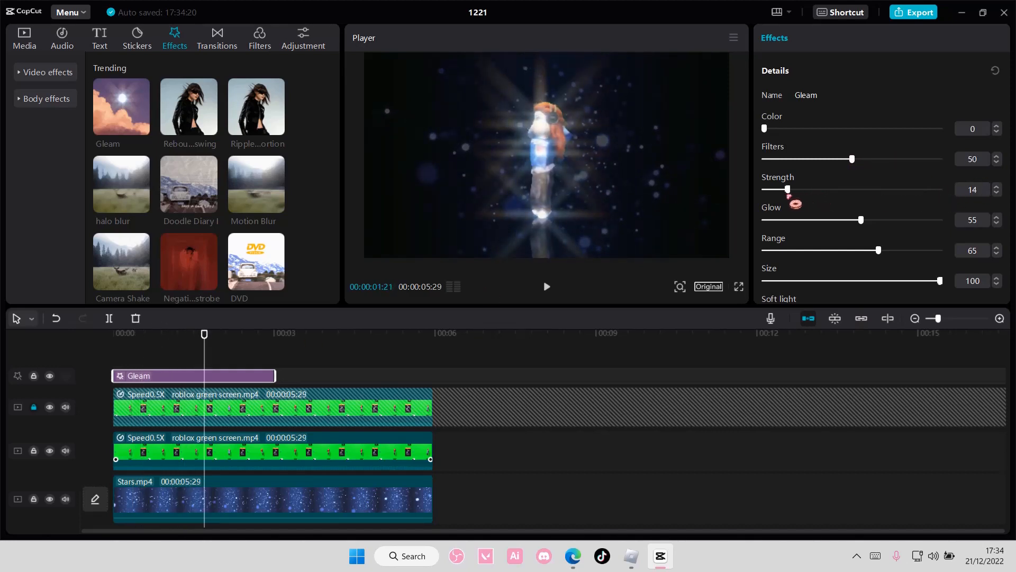
left_click_drag(861, 229, 789, 227)
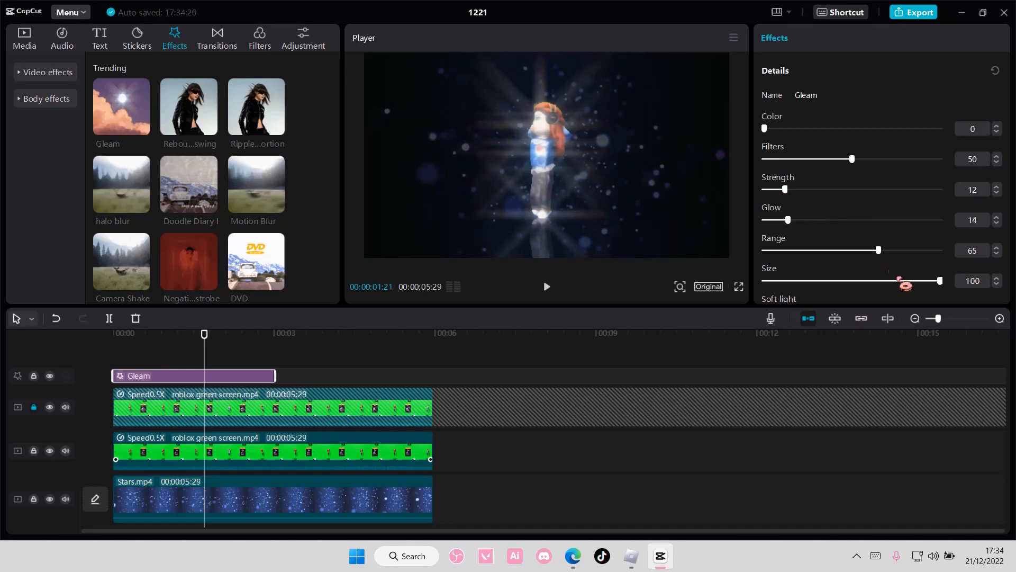
left_click_drag(940, 286, 800, 282)
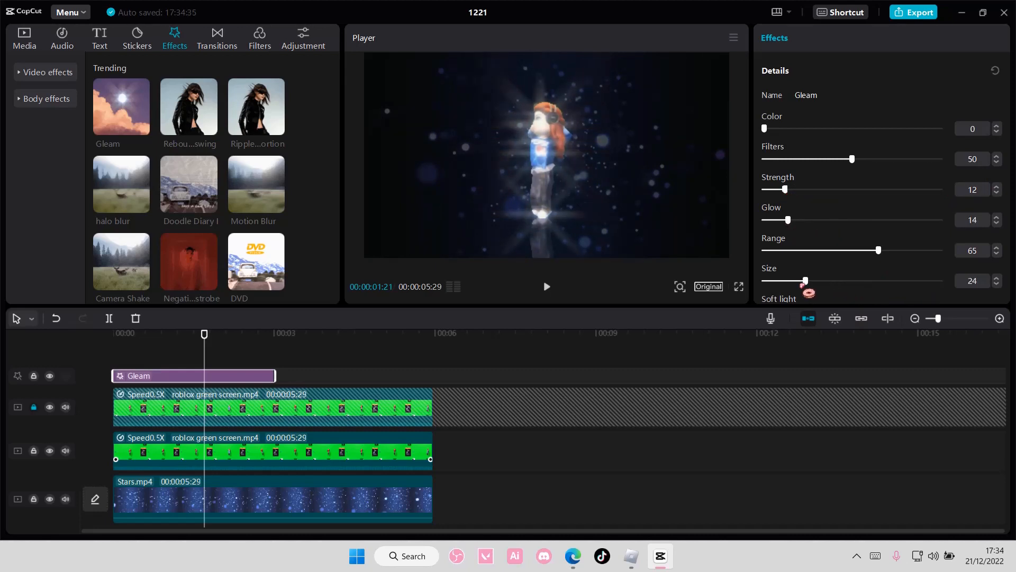
left_click_drag(877, 250, 818, 251)
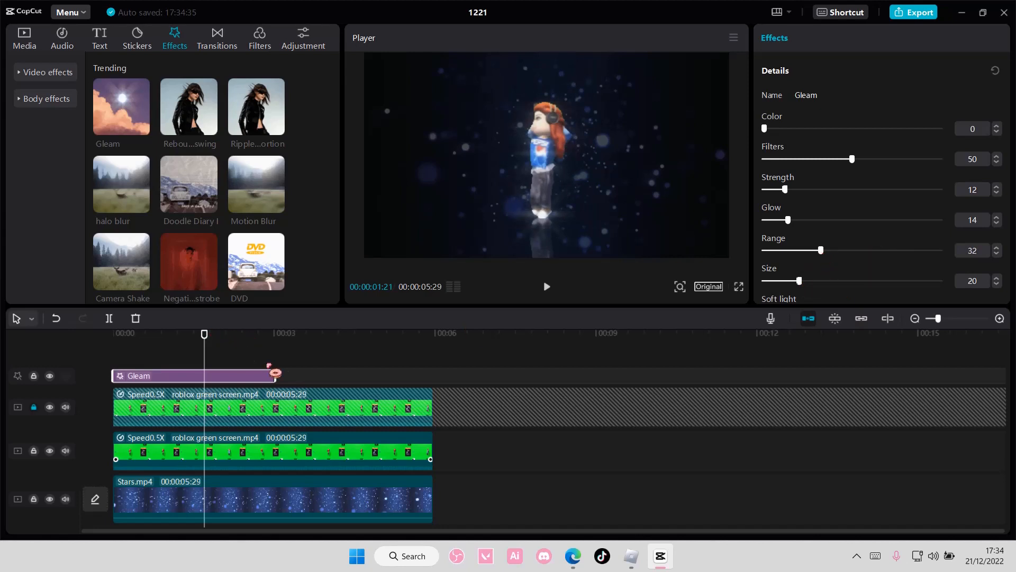
left_click_drag(277, 374, 432, 375)
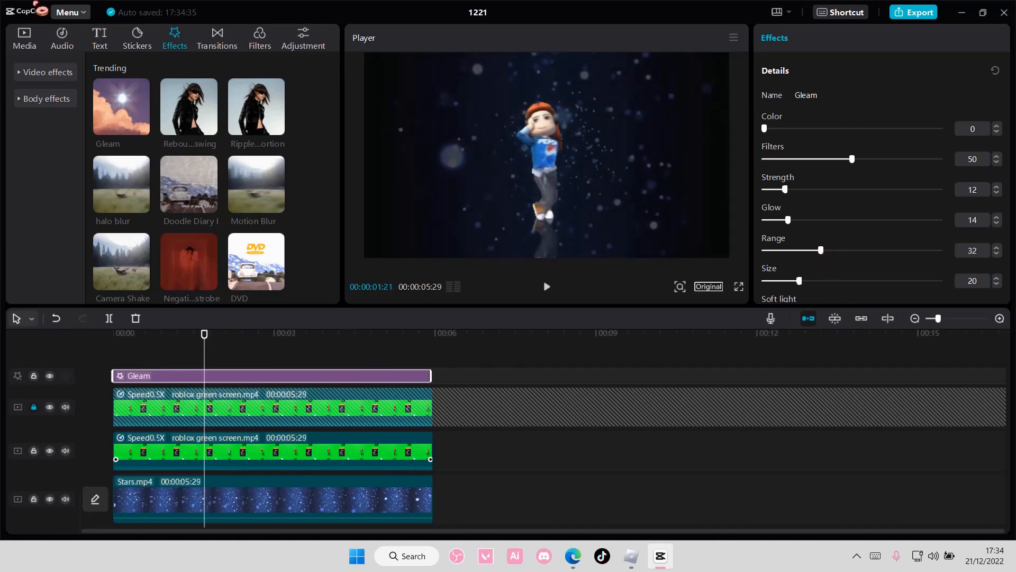
Mute the audio of both avatar tracks and the Stars.mp4 track, checking playback from the start
left_click(32, 38)
left_click_drag(206, 345, 113, 344)
left_click(65, 450)
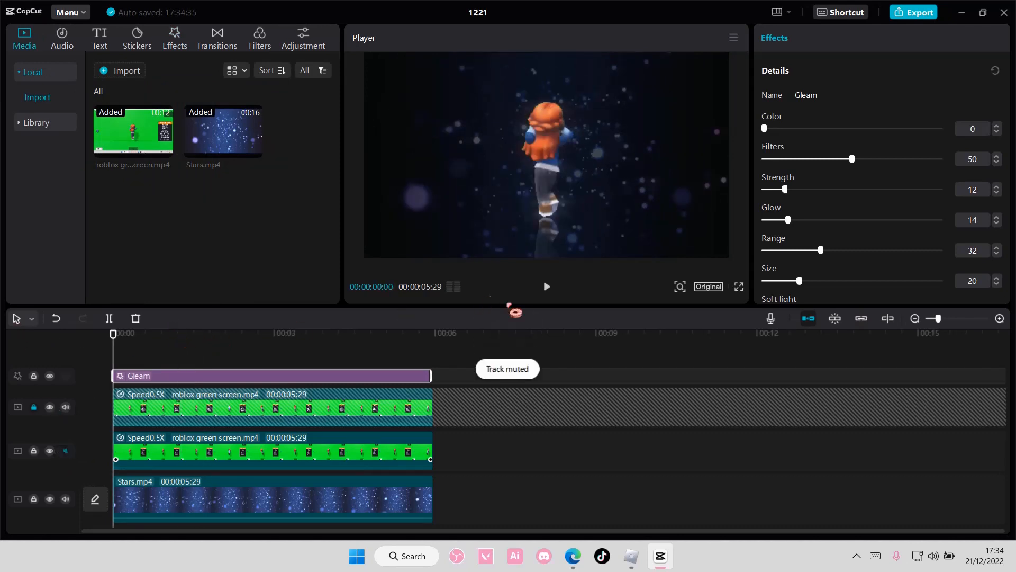
left_click(66, 498)
left_click(547, 286)
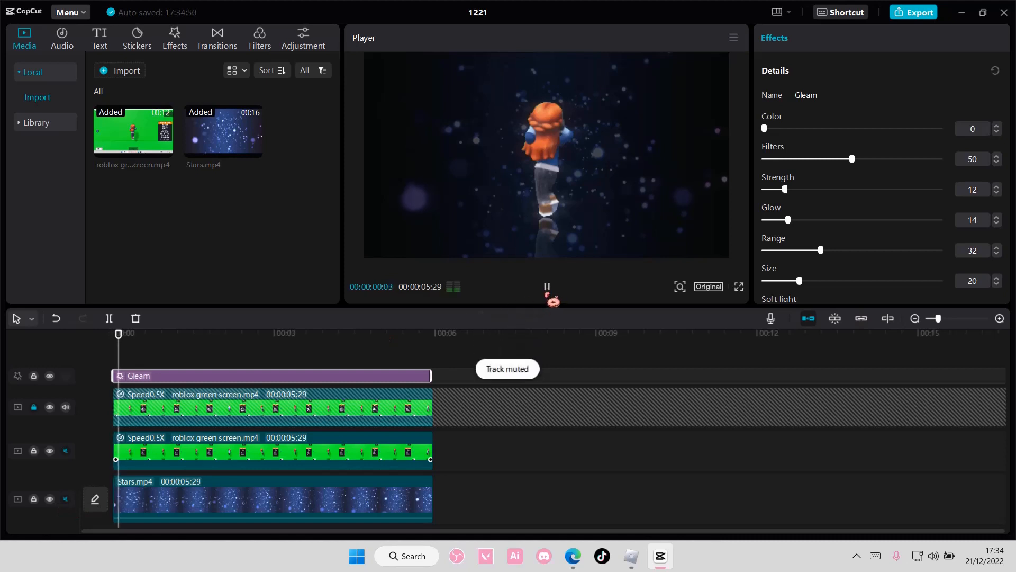
left_click(547, 286)
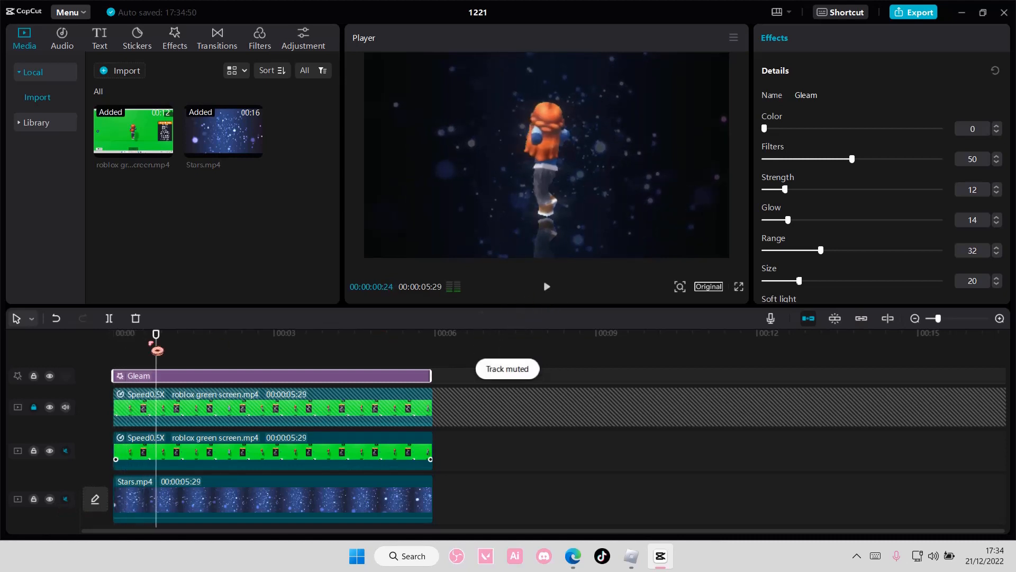
left_click(66, 407)
Play the whole edit from the start, both in the preview and in full screen
left_click(114, 358)
left_click(547, 287)
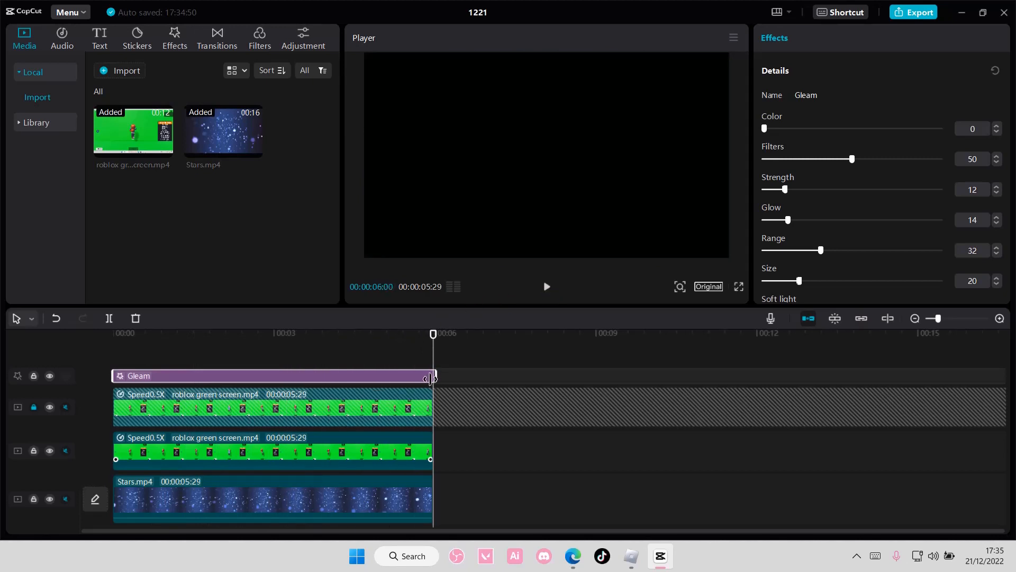
left_click(739, 287)
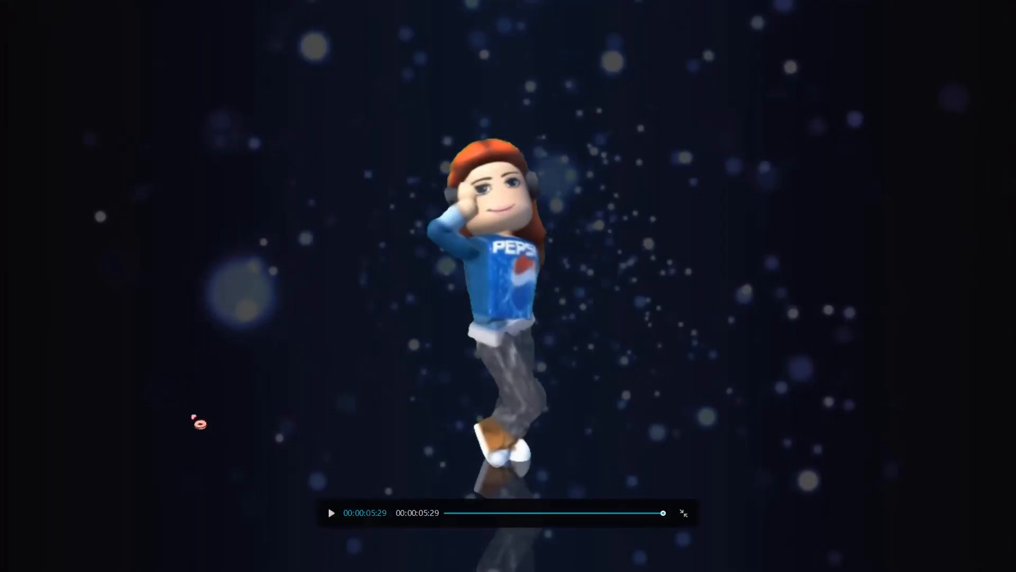
left_click(332, 512)
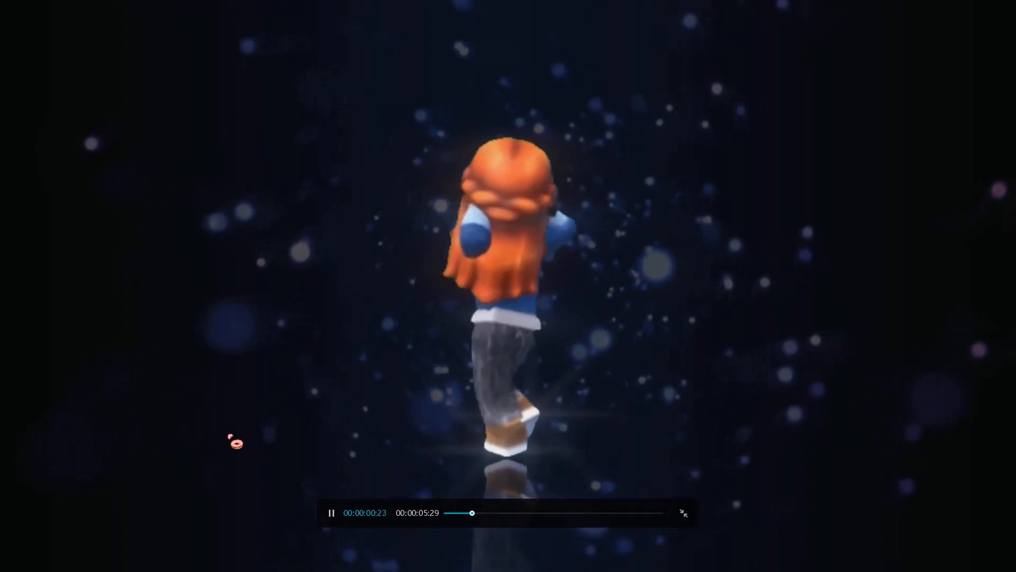